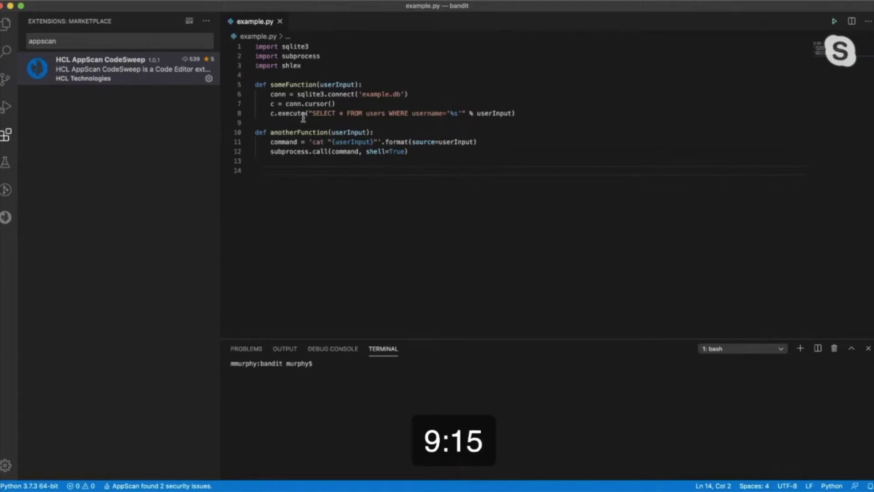
# Check that AppScan CodeSweep reports 2 security issues for example.py in the status bar
pyautogui.moveTo(304, 118)
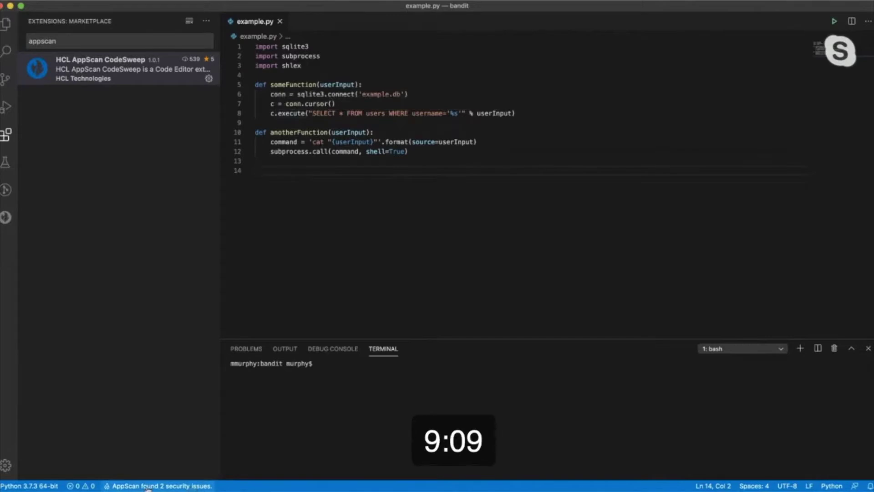
# Open the AppScan sidebar listing the OS injection at line 12 and SQL injection at line 8
pyautogui.click(148, 486)
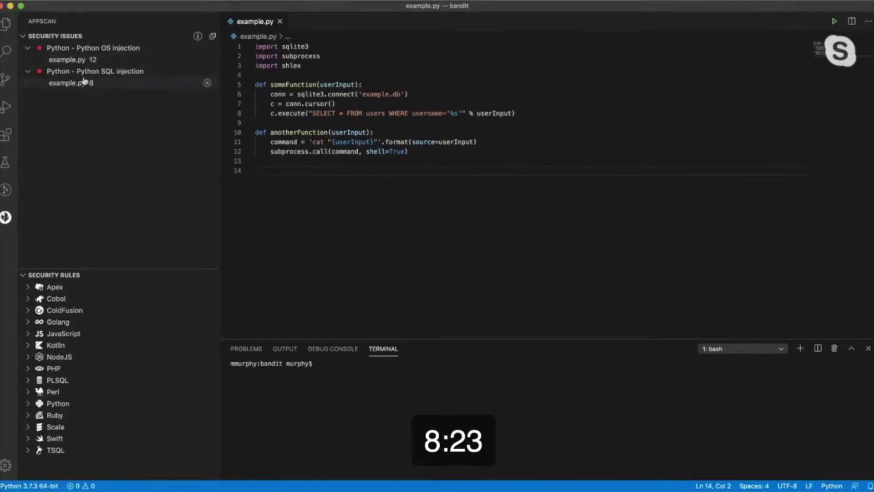
# Close example.py, reopen it at the line 8 SQL injection, and show that rule's details
pyautogui.click(279, 21)
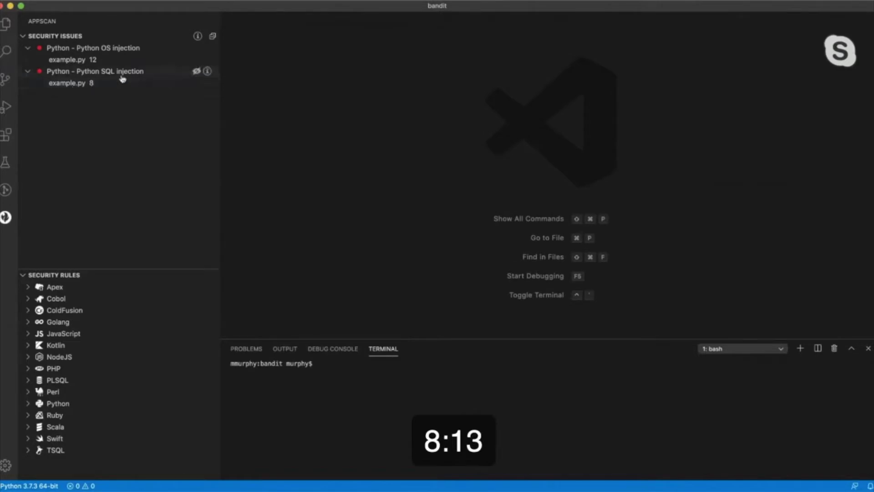
pyautogui.click(81, 86)
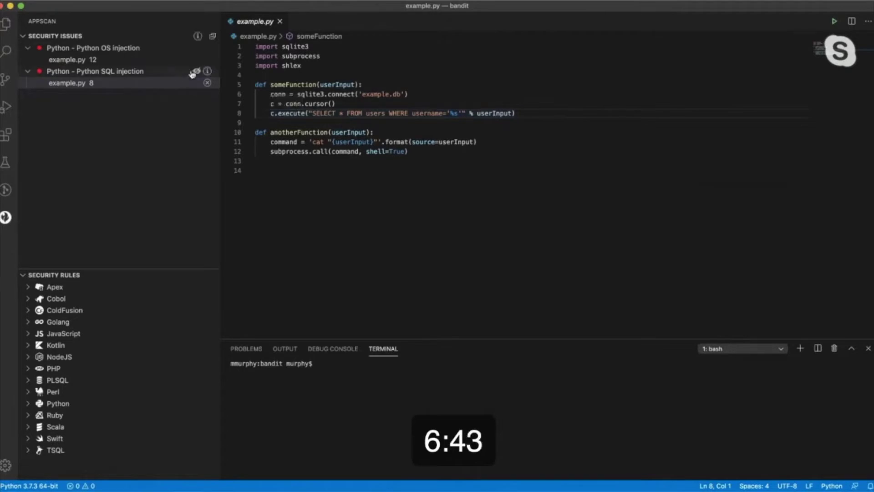
pyautogui.click(208, 72)
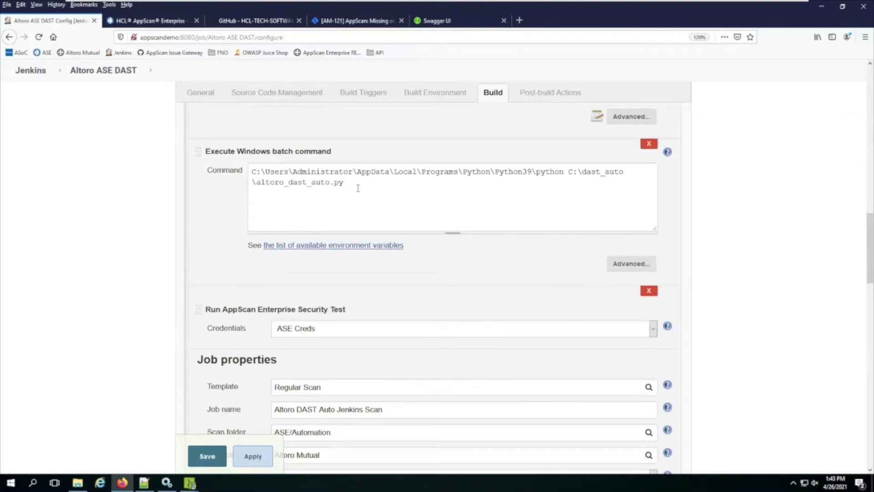
# Switch to the Swagger UI browser tab showing the AppScan Proxy Server API
pyautogui.click(433, 21)
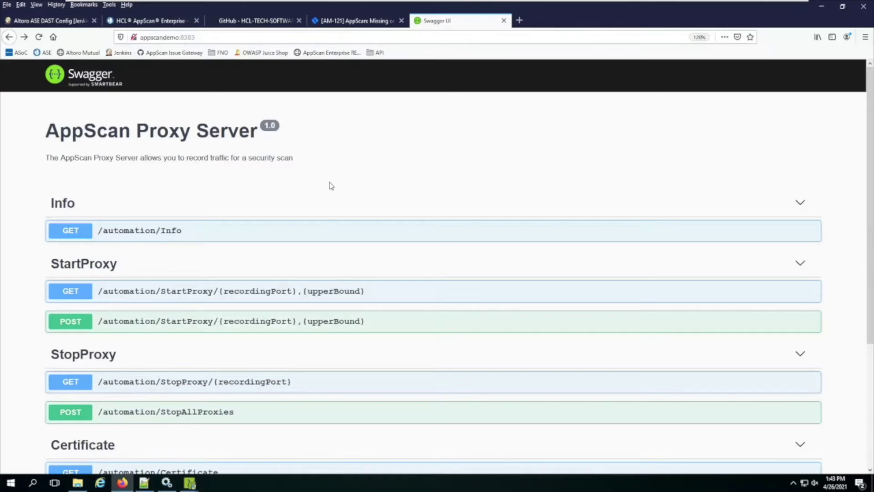
# Switch back to the Altoro ASE DAST Config [Jenkins] browser tab
pyautogui.click(29, 22)
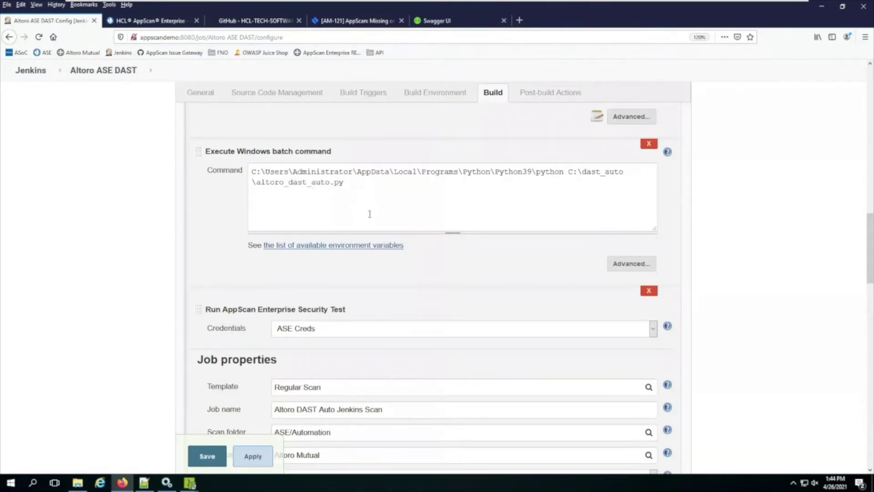
pyautogui.scroll(-2, 210, 215)
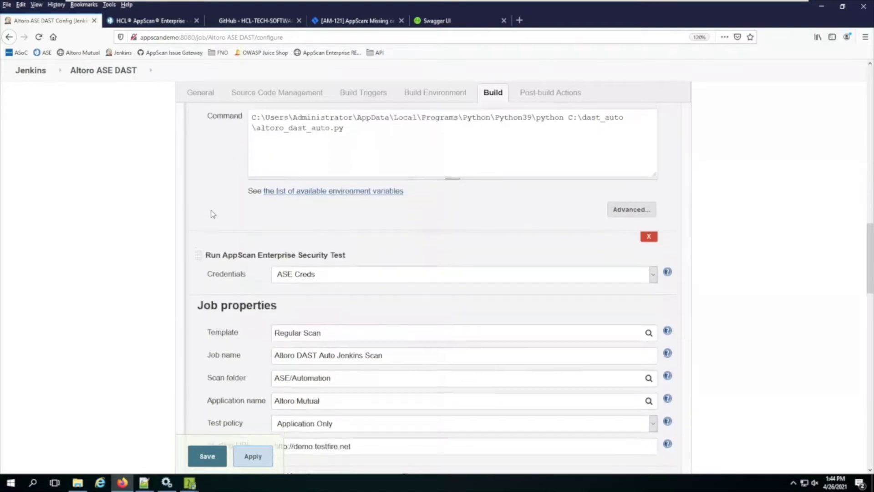
pyautogui.scroll(-2, 199, 217)
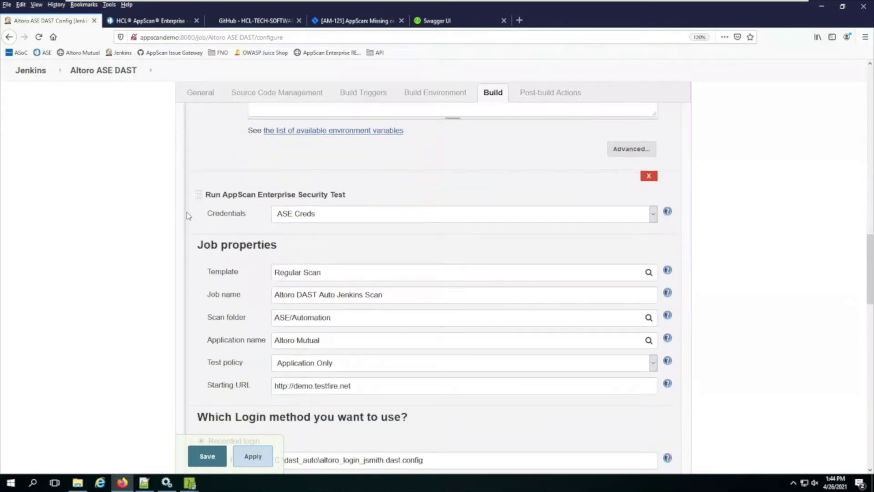
pyautogui.scroll(-2, 177, 214)
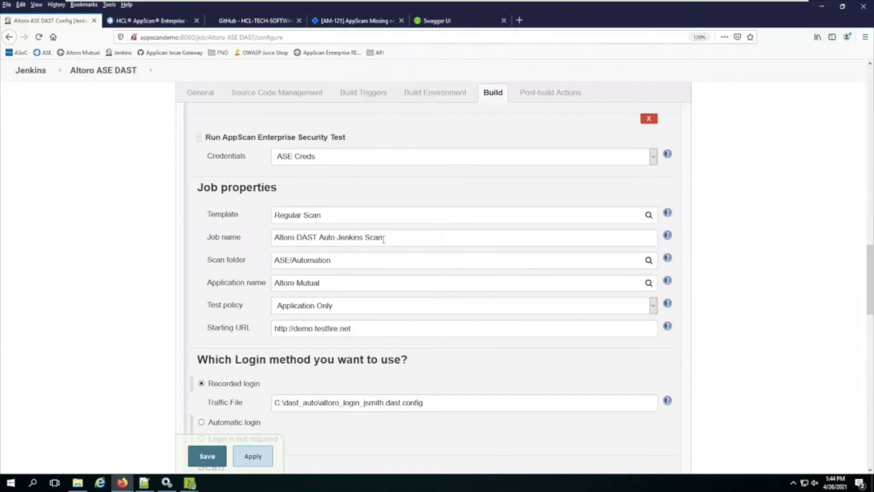
pyautogui.moveTo(363, 237); pyautogui.dragTo(338, 237)
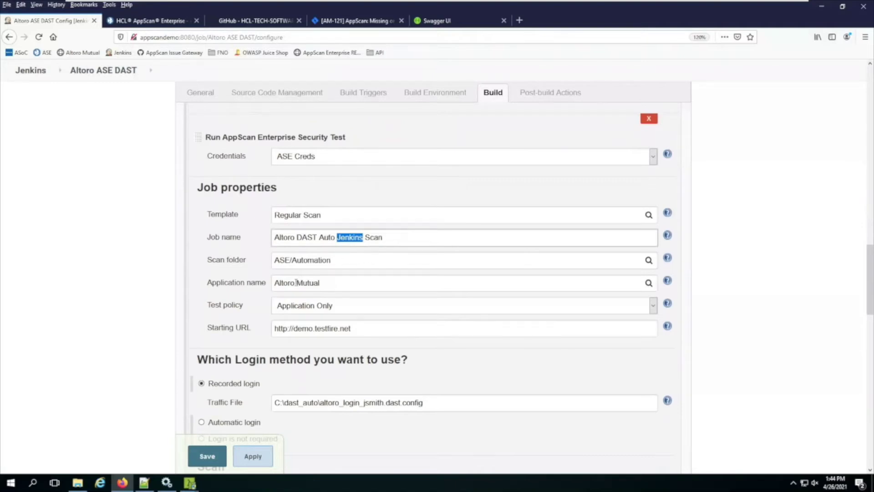
pyautogui.moveTo(335, 261); pyautogui.dragTo(293, 263)
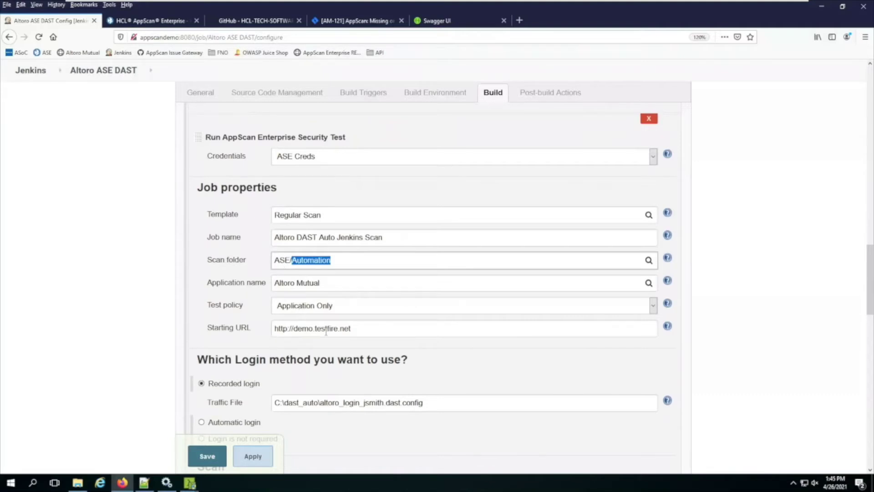
pyautogui.scroll(-4, 216, 320)
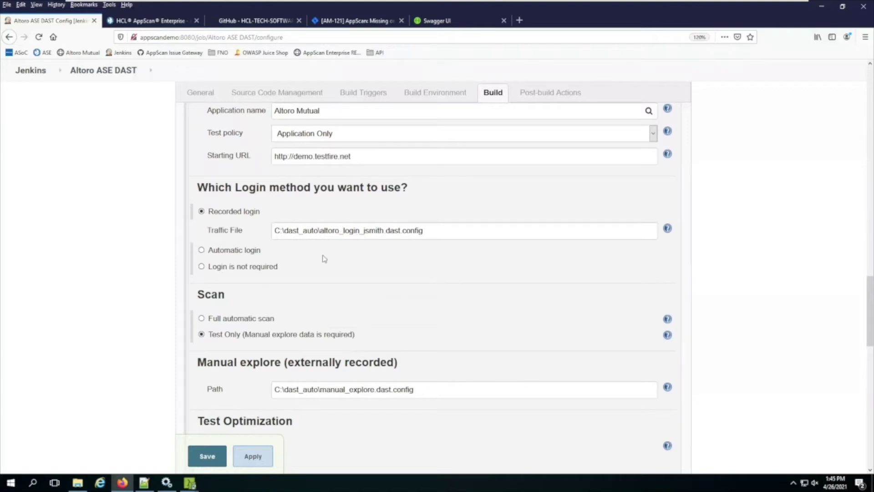
pyautogui.scroll(-3, 364, 330)
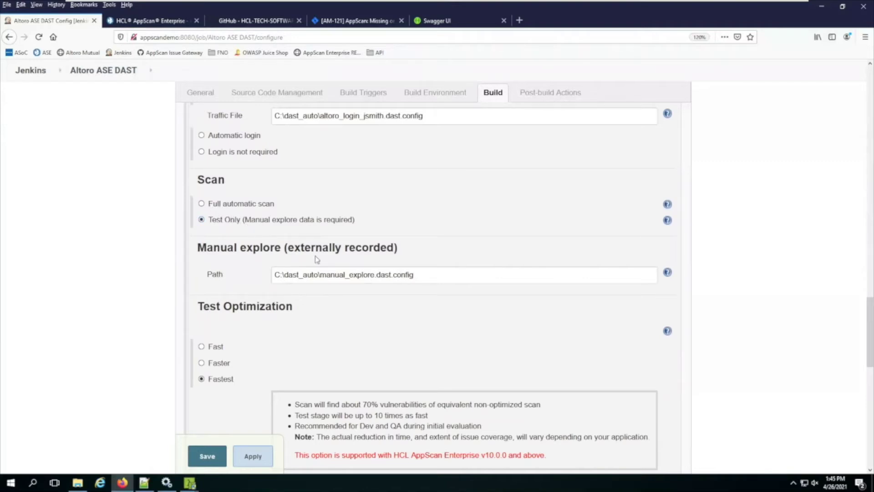
pyautogui.moveTo(421, 274); pyautogui.dragTo(320, 275)
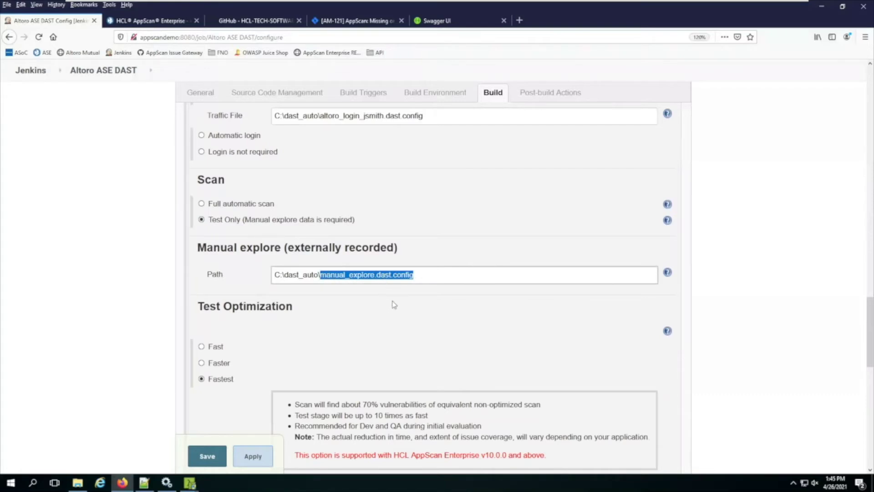
pyautogui.click(158, 311)
pyautogui.scroll(-3, 157, 324)
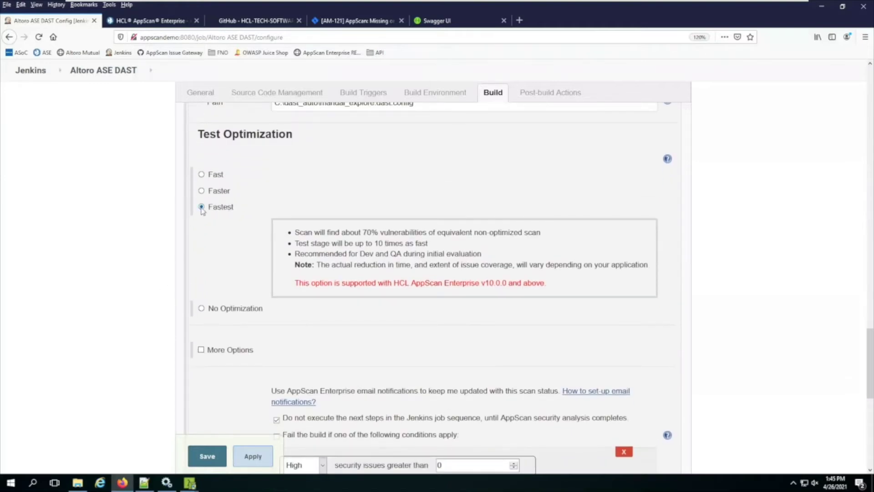
pyautogui.scroll(-5, 151, 292)
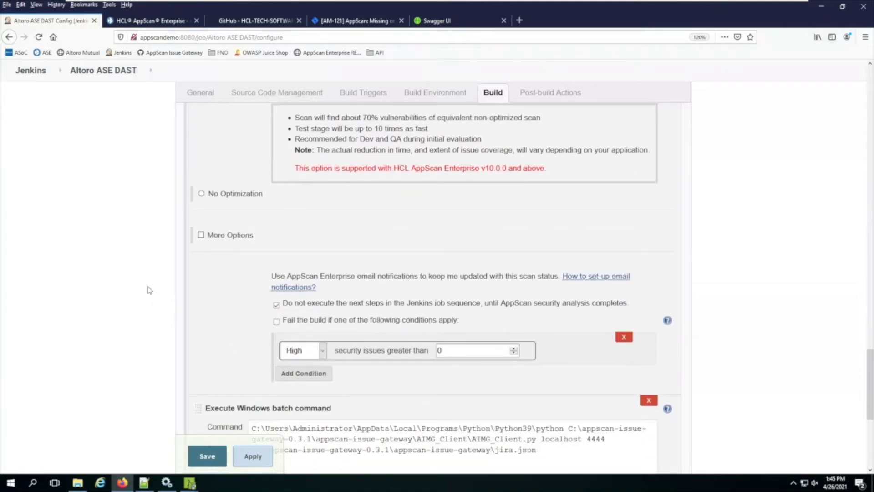
pyautogui.scroll(-2, 148, 289)
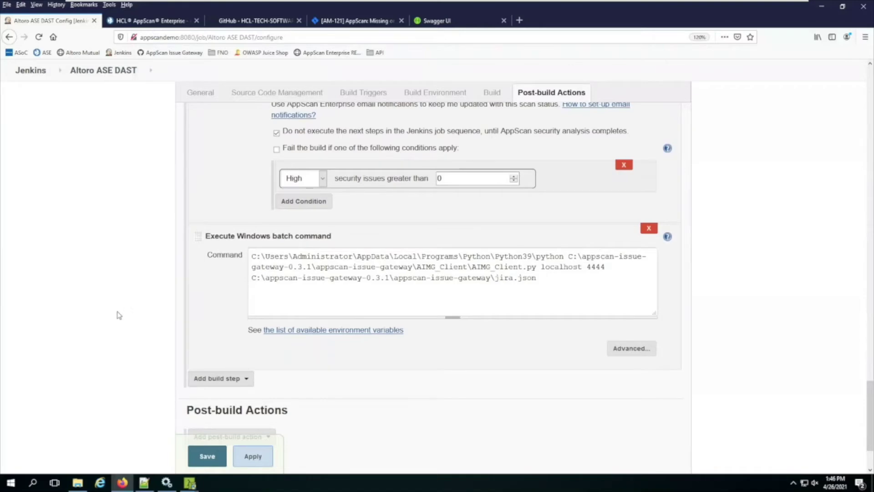
pyautogui.scroll(8, 114, 312)
pyautogui.scroll(12, 113, 312)
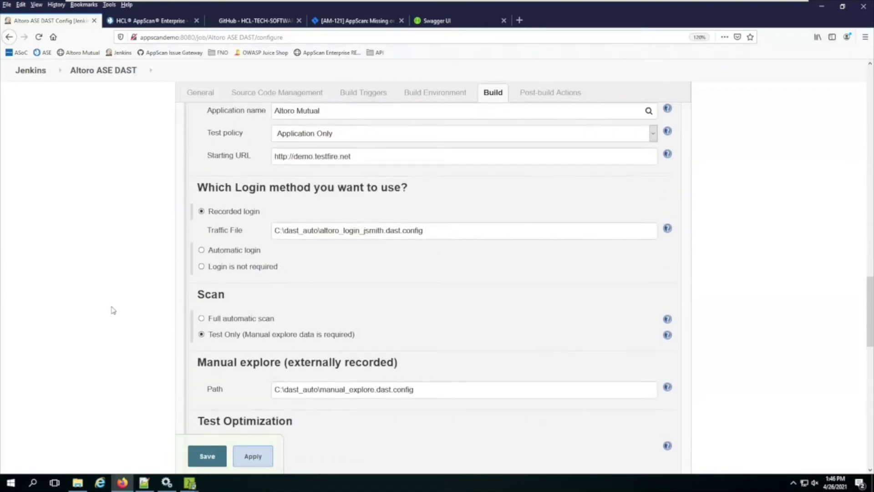
pyautogui.scroll(15, 123, 299)
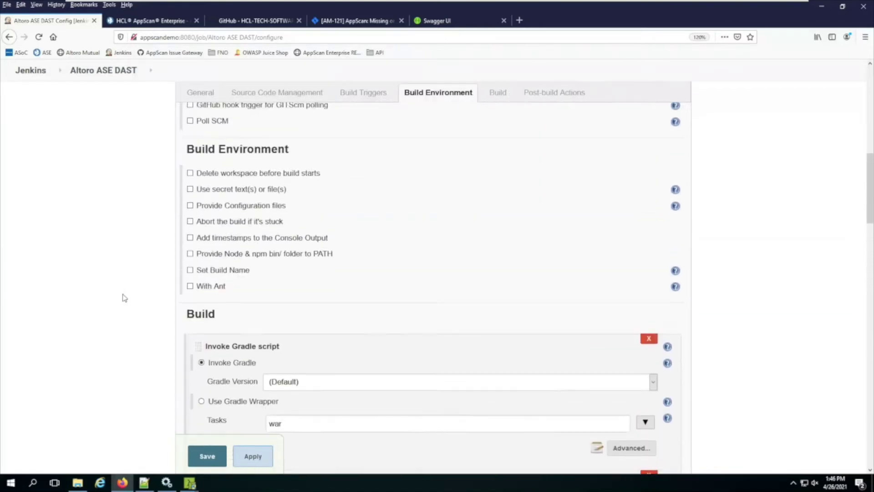
pyautogui.scroll(-1, 112, 202)
pyautogui.scroll(1, 131, 192)
# Go to the Altoro ASE DAST project, run Build Now, and open build #17's dropdown
pyautogui.click(109, 101)
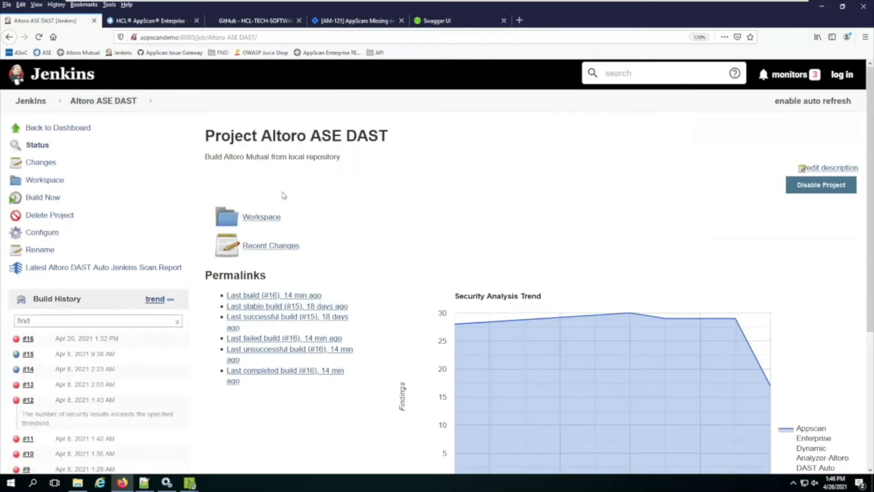
pyautogui.click(47, 198)
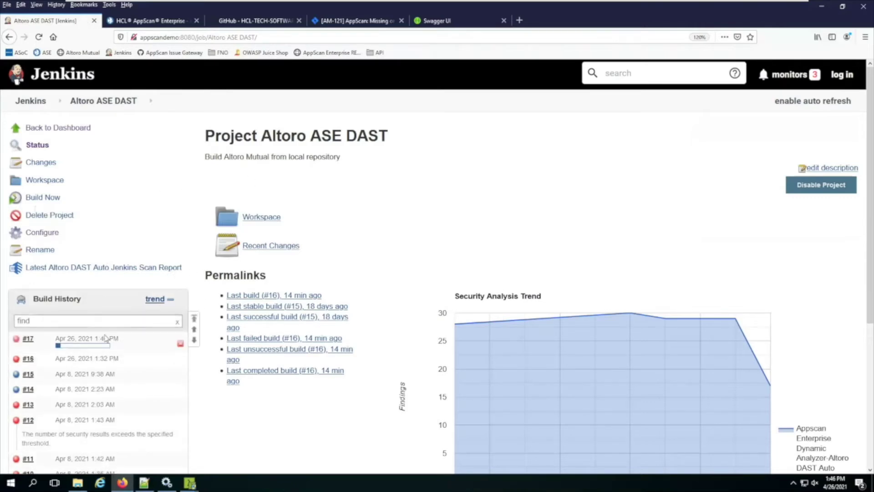
pyautogui.click(123, 338)
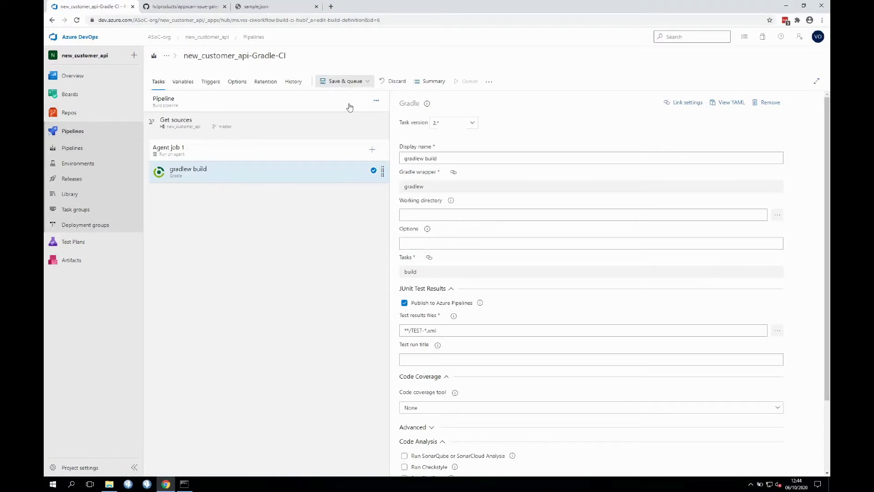
# Add the HCL AppScan task to Agent job 1 and open its settings
pyautogui.click(372, 150)
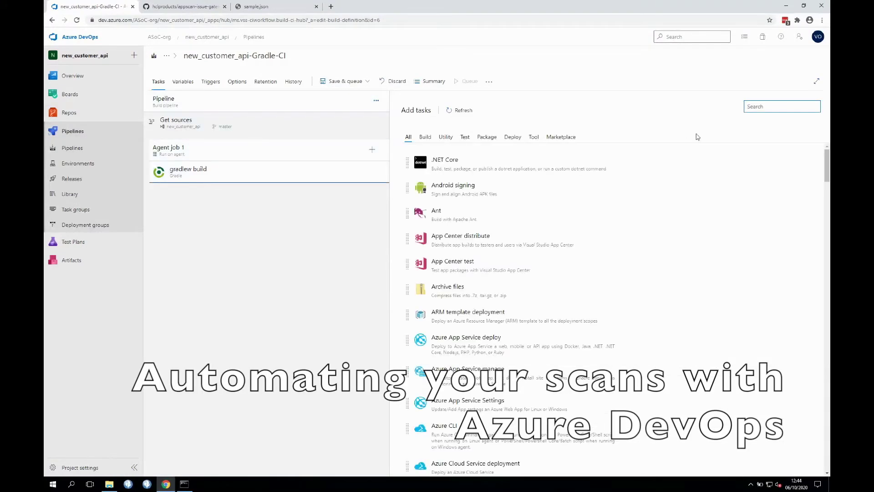
pyautogui.write('AppScan')
pyautogui.moveTo(524, 148)
pyautogui.click(727, 143)
pyautogui.click(331, 192)
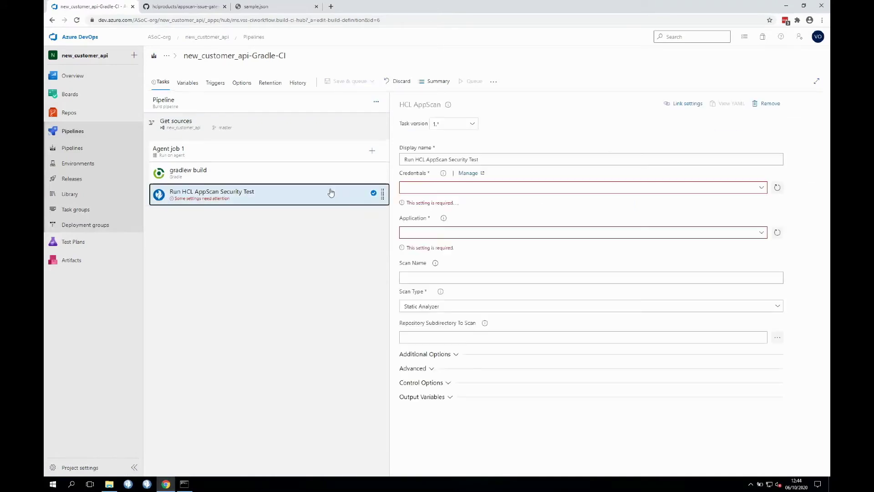
# Select HCL ASoC credentials and the New Customer API application
pyautogui.click(730, 188)
pyautogui.click(709, 200)
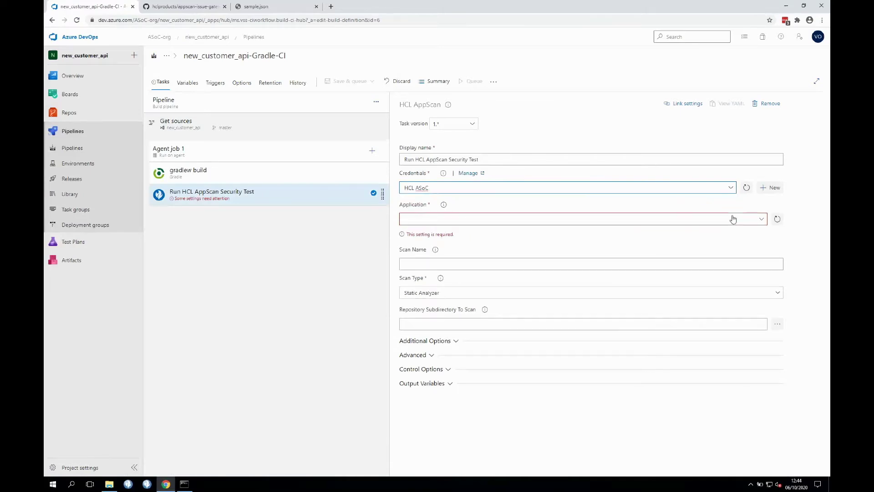
pyautogui.click(758, 222)
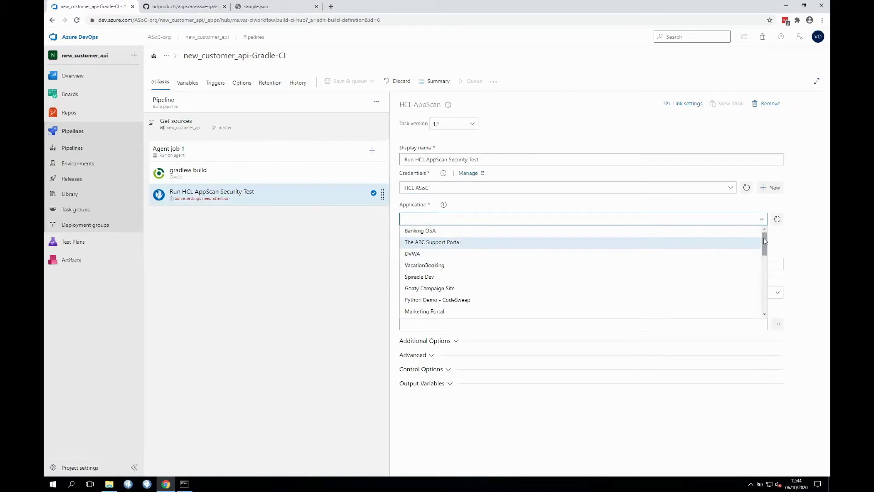
pyautogui.moveTo(764, 250); pyautogui.dragTo(764, 302)
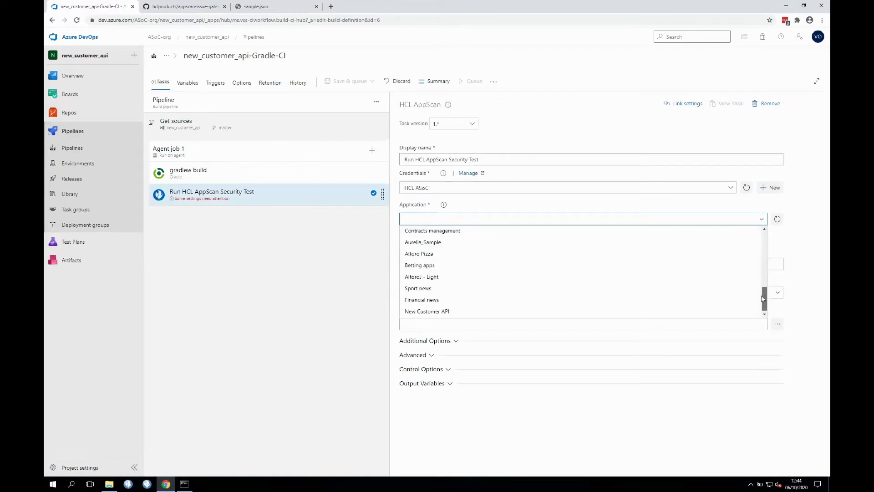
pyautogui.click(666, 311)
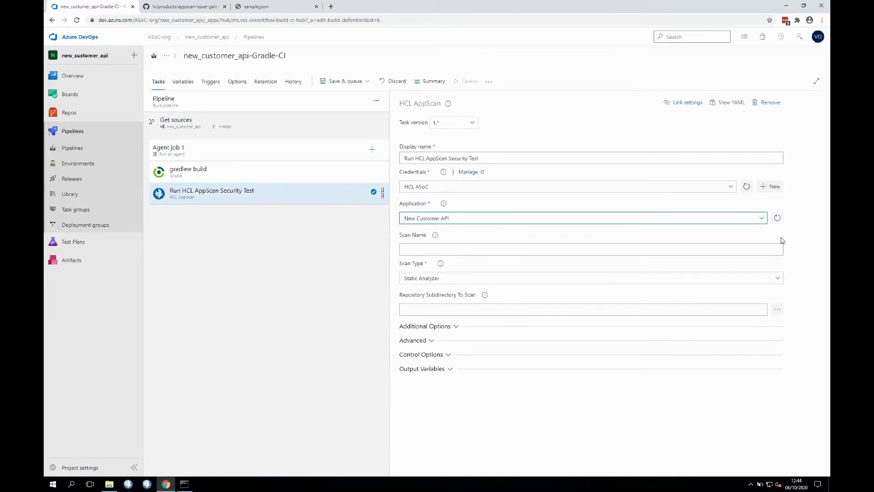
# Enter the scan name and the repository subdirectory to scan
pyautogui.click(776, 254)
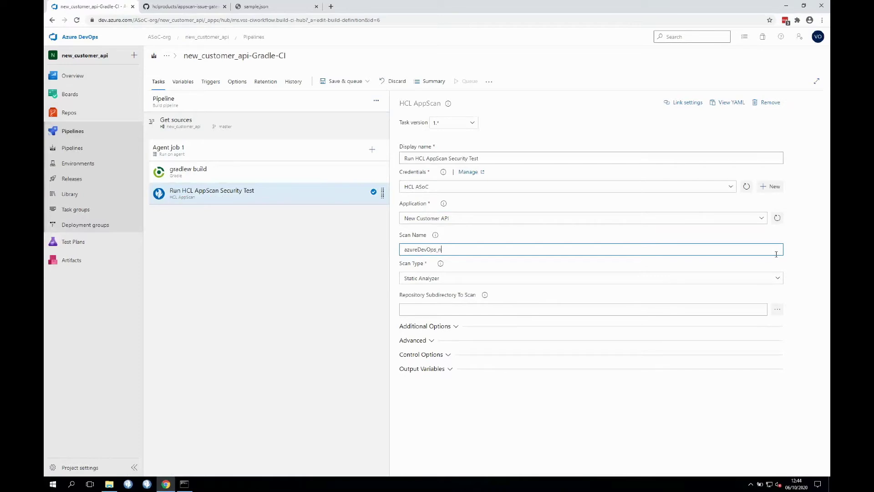
pyautogui.write('omer_api')
pyautogui.click(669, 267)
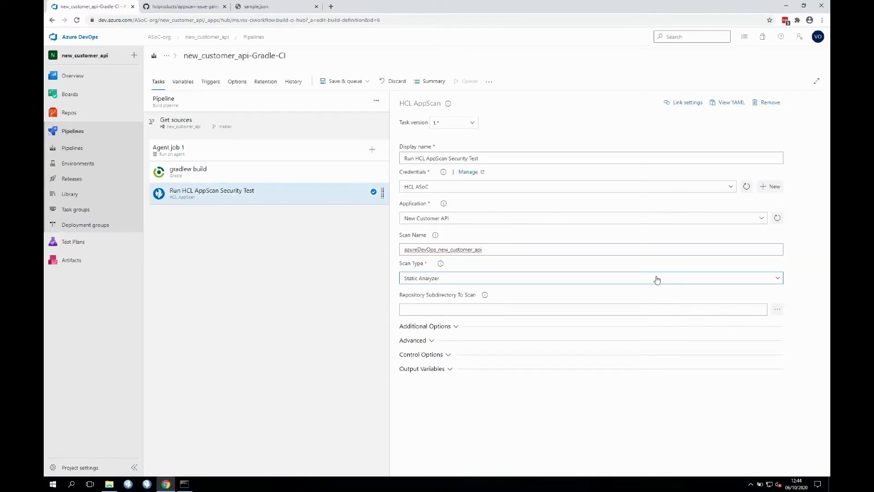
pyautogui.click(688, 308)
pyautogui.click(679, 298)
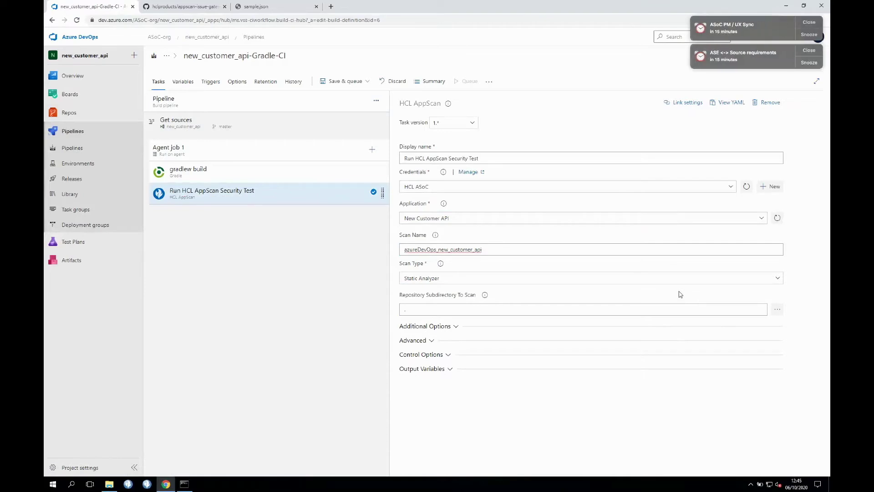
# Dismiss two reminder notifications, set Scan Speed to Simple, and expand the Advanced options
pyautogui.click(812, 22)
pyautogui.click(812, 22)
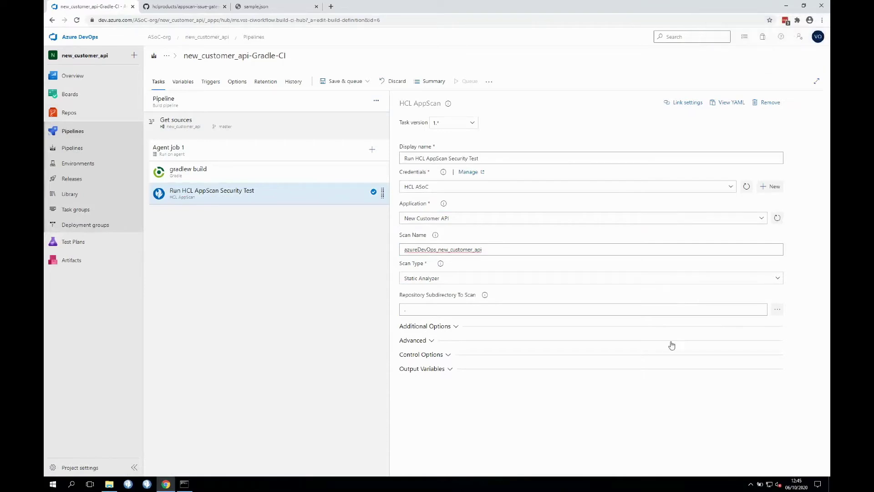
pyautogui.click(447, 328)
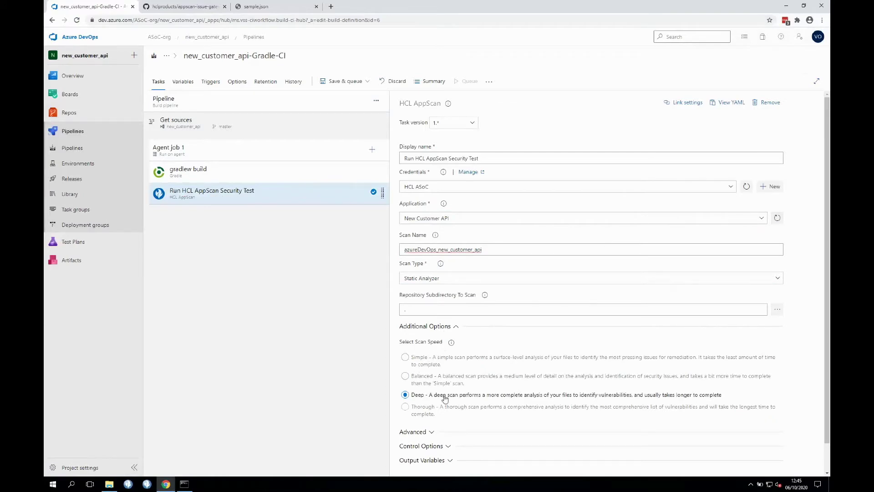
pyautogui.click(405, 357)
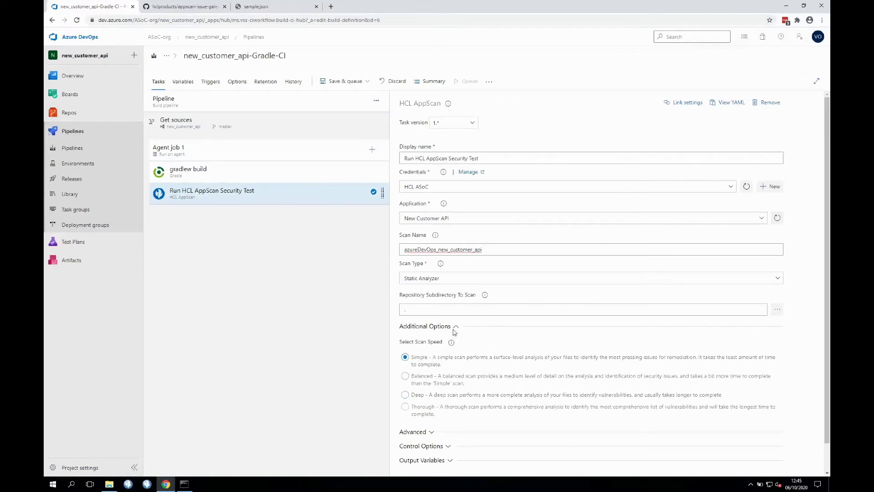
pyautogui.click(453, 331)
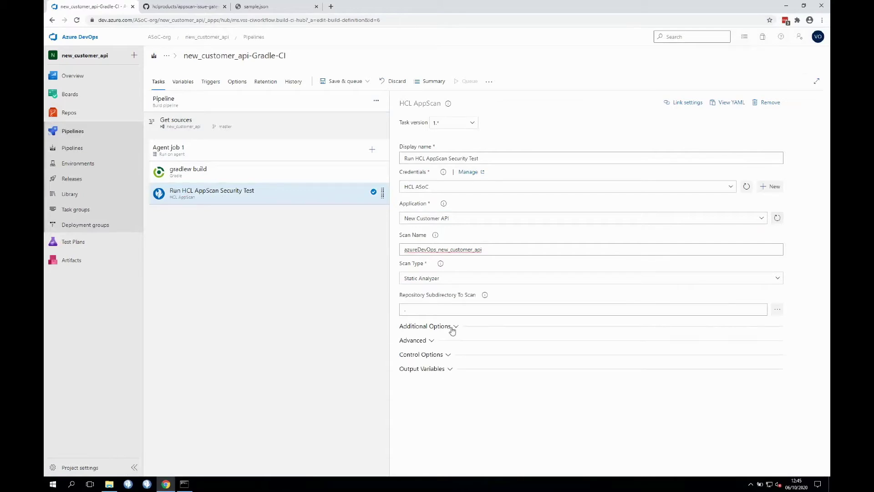
pyautogui.click(424, 341)
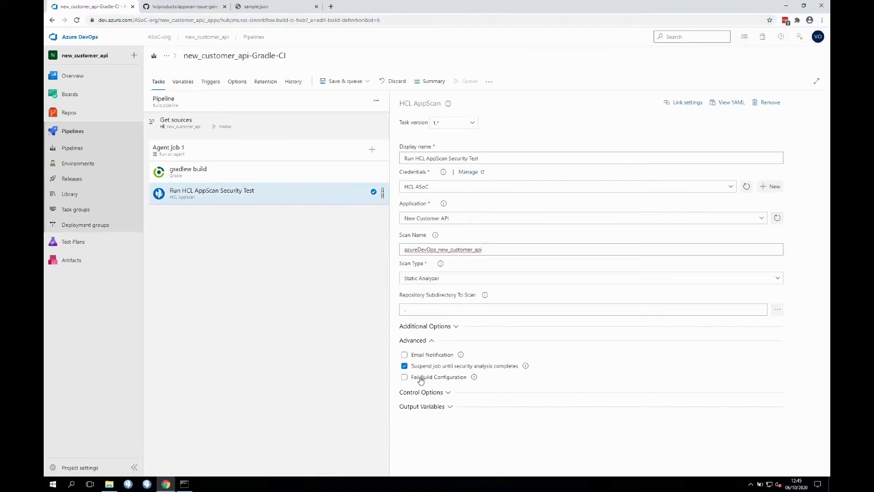
# Enable Fail Build Configuration set to 'For noncompliance with application policies'
pyautogui.click(403, 379)
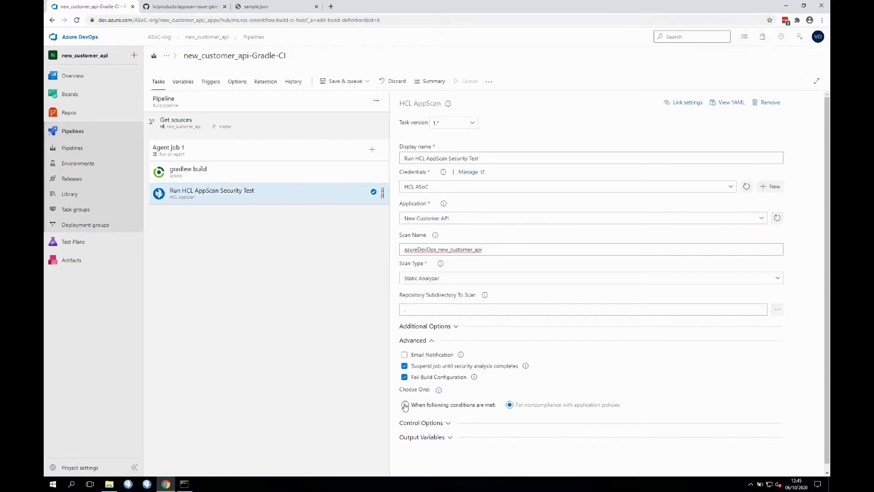
pyautogui.click(404, 406)
pyautogui.scroll(-2, 452, 401)
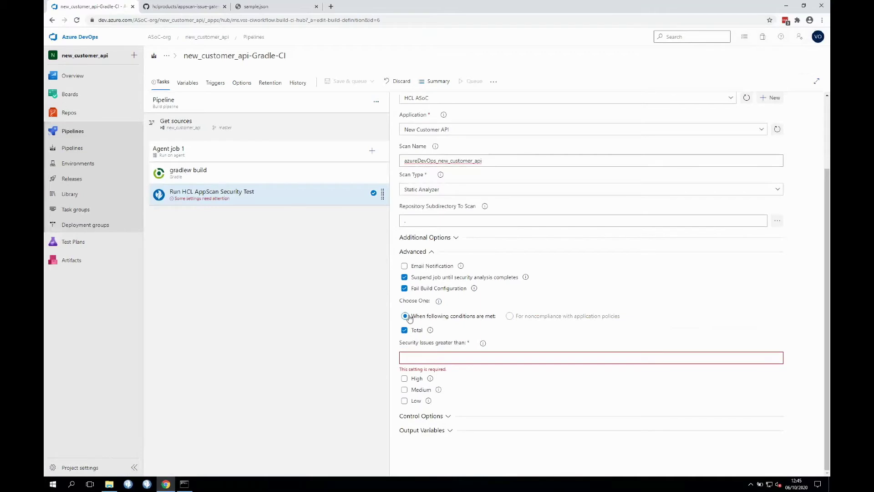
pyautogui.click(507, 317)
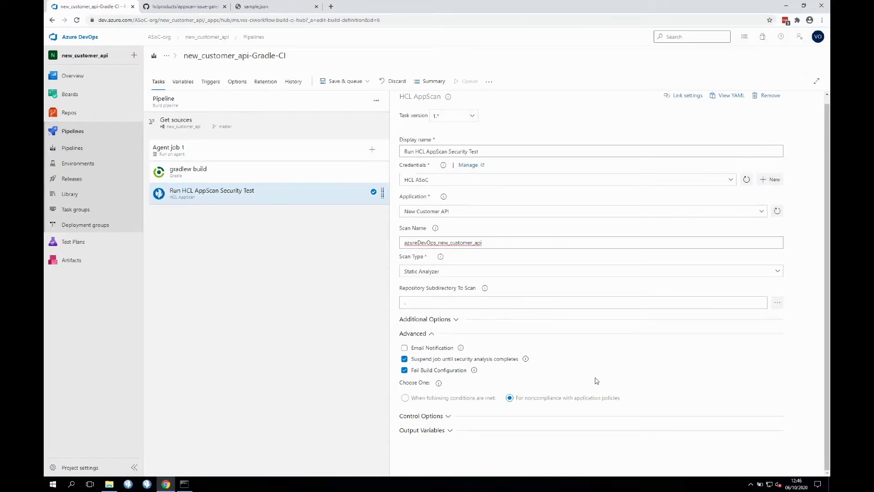
pyautogui.scroll(1, 597, 381)
pyautogui.click(359, 82)
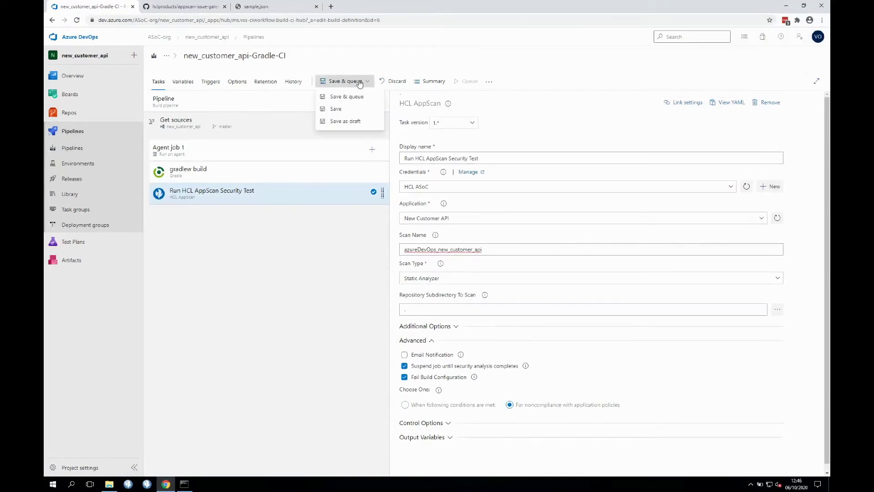
# Save & queue the pipeline with comment 'Added secrurity gate' and start the run
pyautogui.click(357, 97)
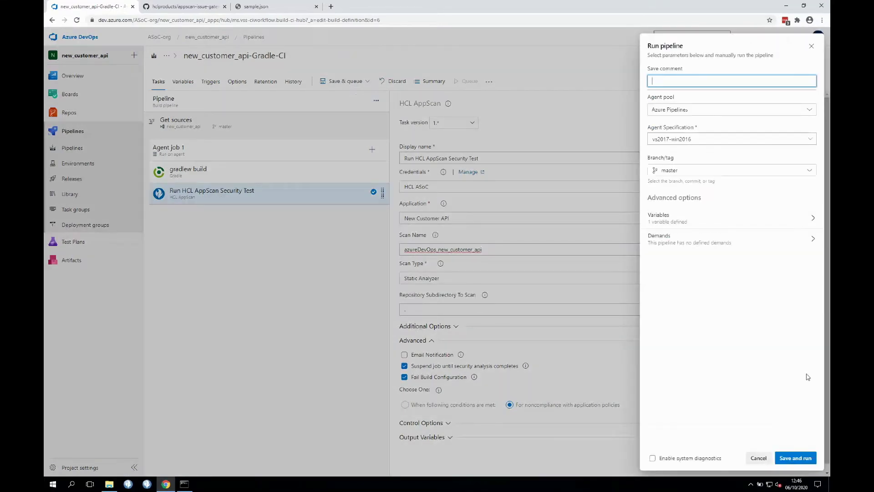
pyautogui.write('Added se')
pyautogui.write('cr')
pyautogui.write('urity')
pyautogui.write(' gate')
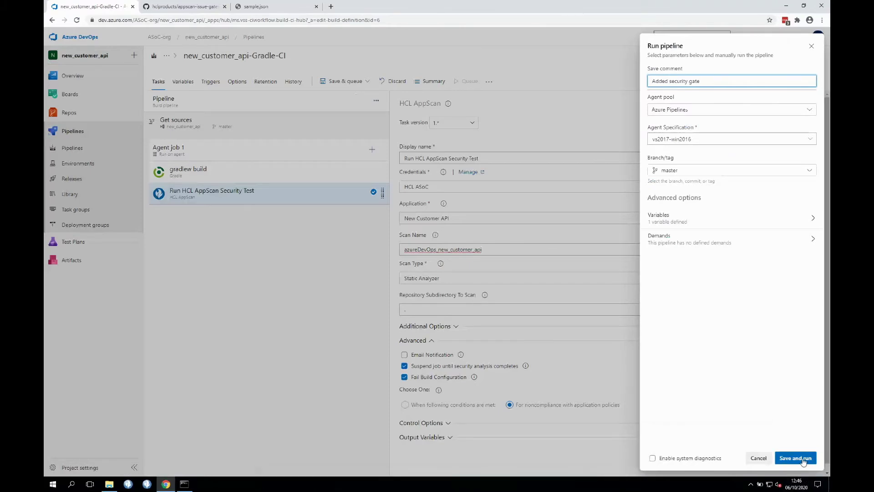
pyautogui.click(803, 459)
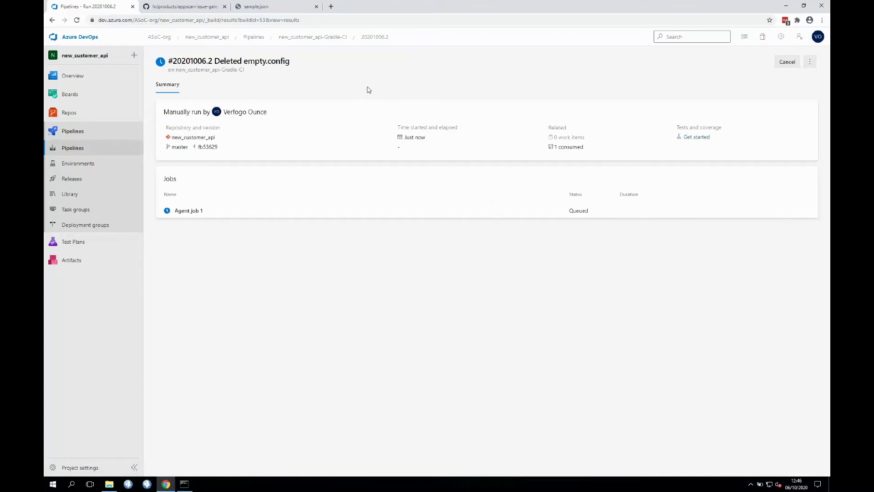
# From the runs list, open failed run #20201006.1 and view the AppScan step's log
pyautogui.click(337, 37)
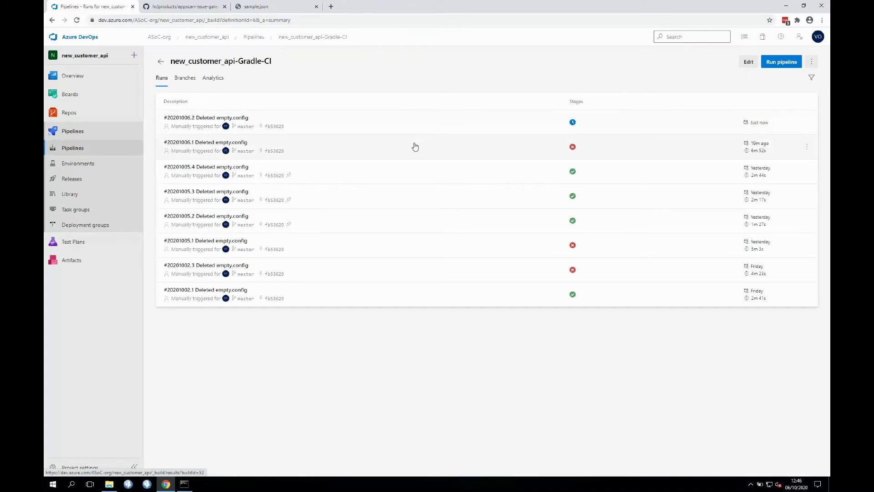
pyautogui.click(414, 147)
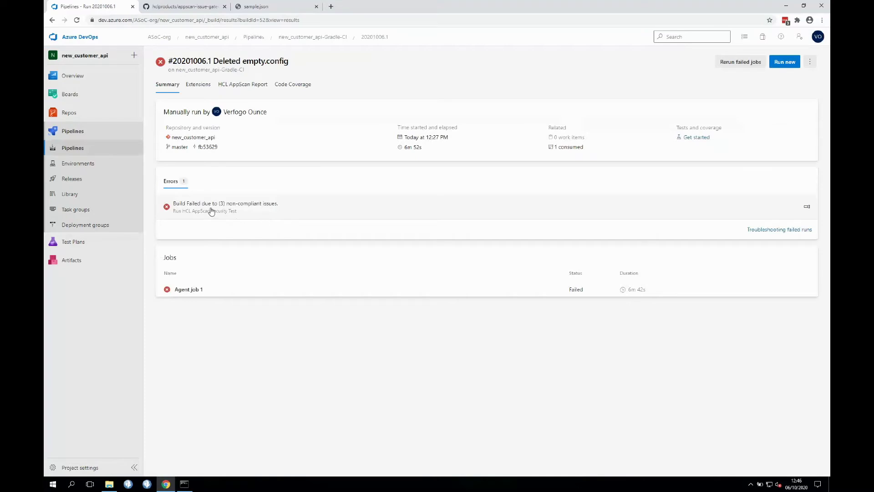
pyautogui.click(236, 213)
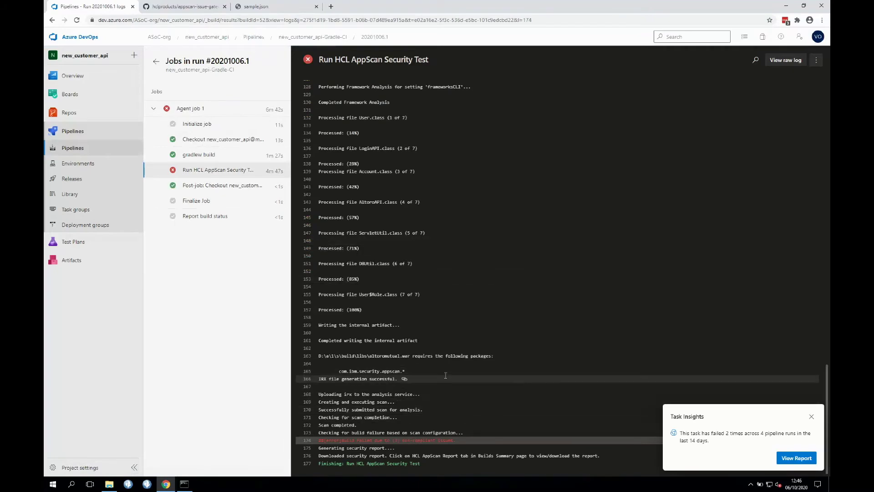
pyautogui.scroll(10, 445, 377)
# Return to the run summary and scroll through the HCL AppScan Report's three high-severity SQL injection issues
pyautogui.scroll(10, 445, 377)
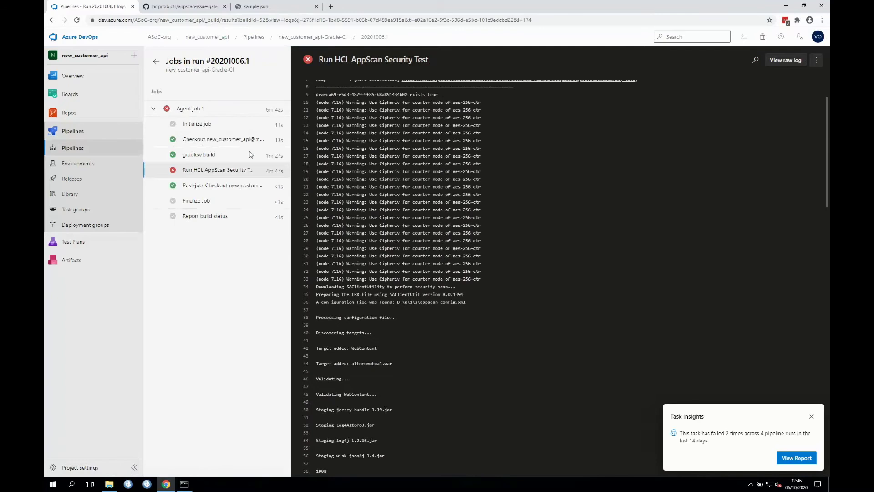
pyautogui.click(153, 62)
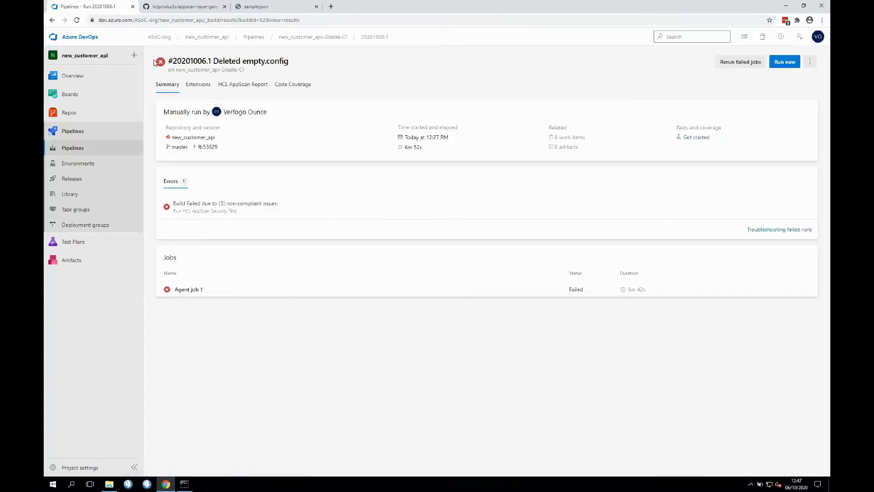
pyautogui.click(244, 86)
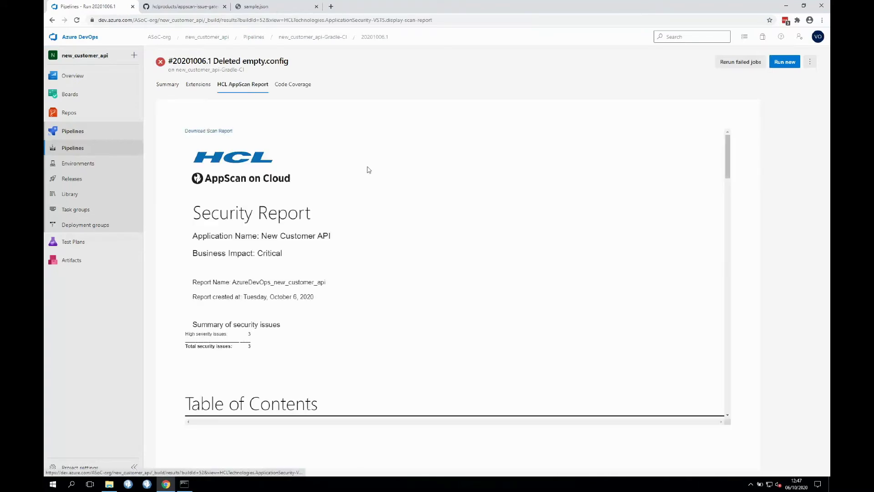
pyautogui.scroll(-1, 381, 220)
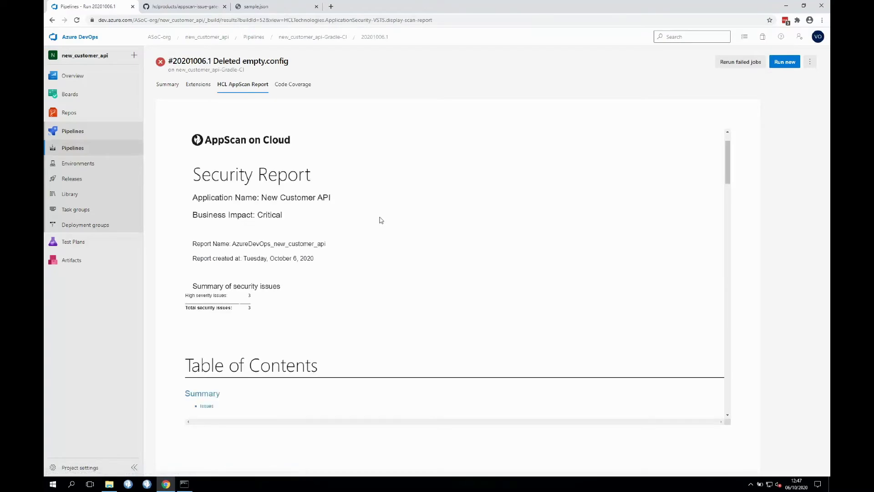
pyautogui.scroll(-15, 382, 220)
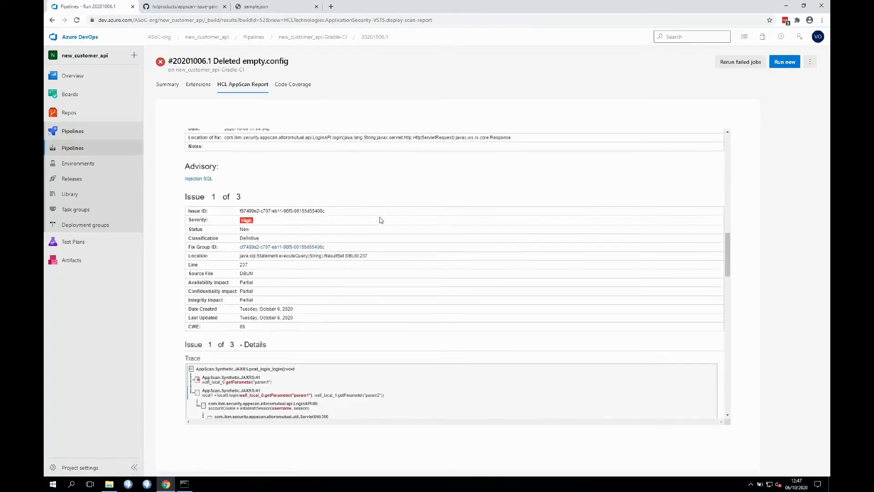
pyautogui.scroll(-4, 381, 220)
pyautogui.scroll(-6, 381, 220)
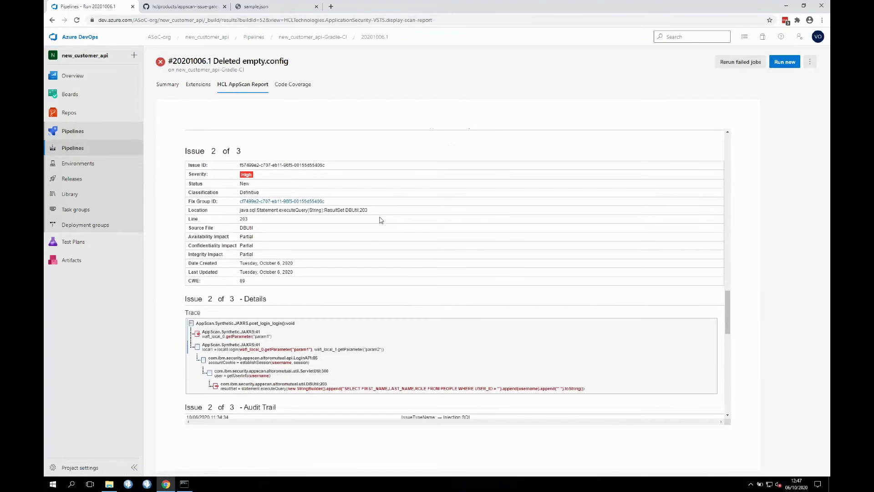
pyautogui.scroll(-2, 381, 220)
pyautogui.scroll(15, 381, 220)
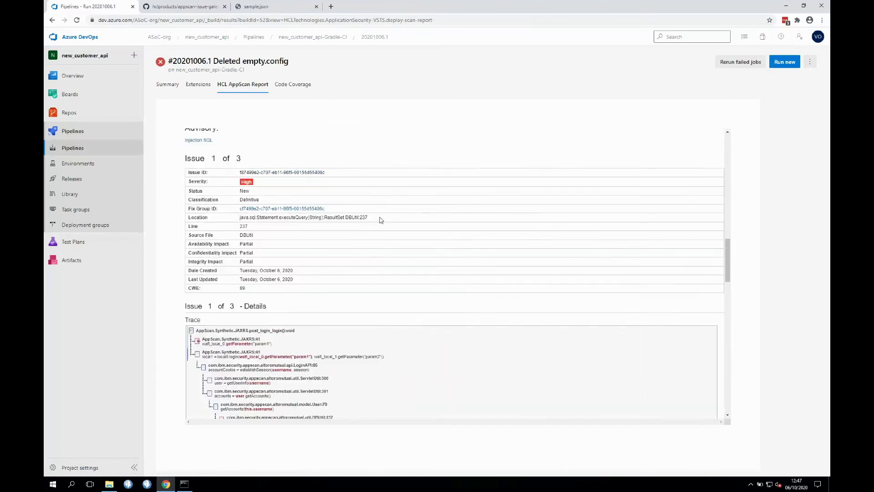
pyautogui.scroll(3, 381, 220)
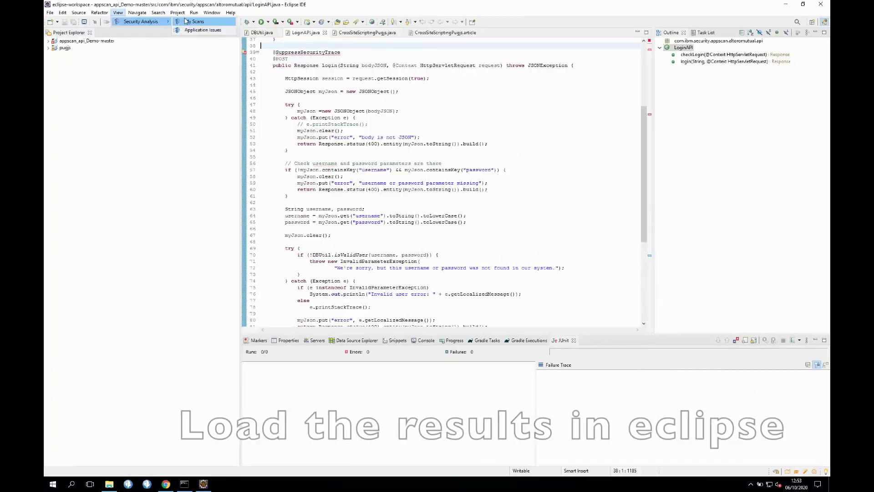
# Load Application issues for New Customer API to show its Injection.SQL fix group with 3 findings
pyautogui.moveTo(141, 22)
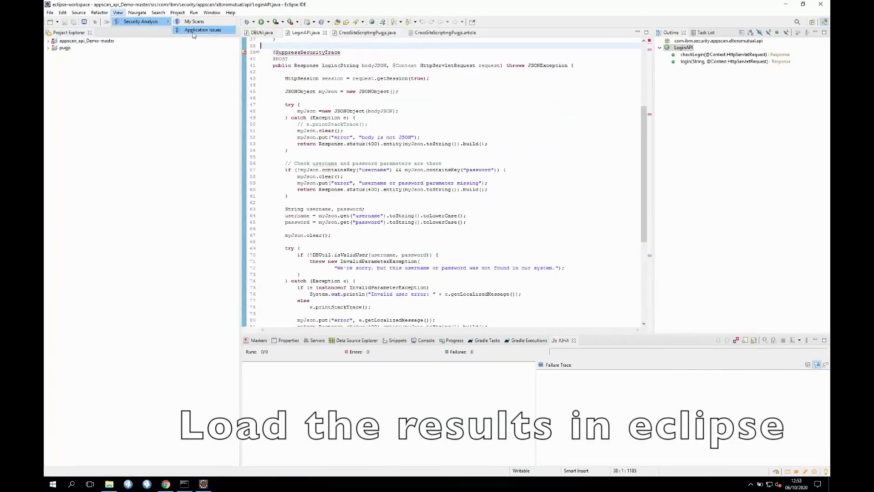
pyautogui.click(201, 30)
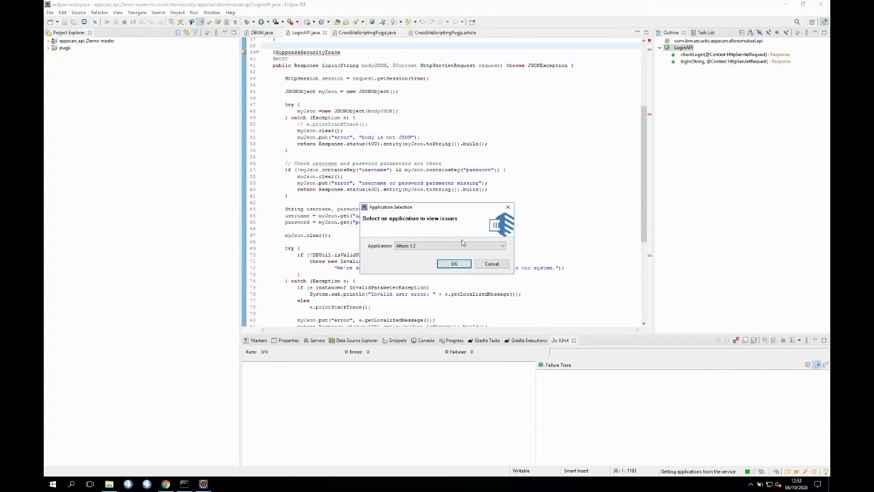
pyautogui.click(460, 246)
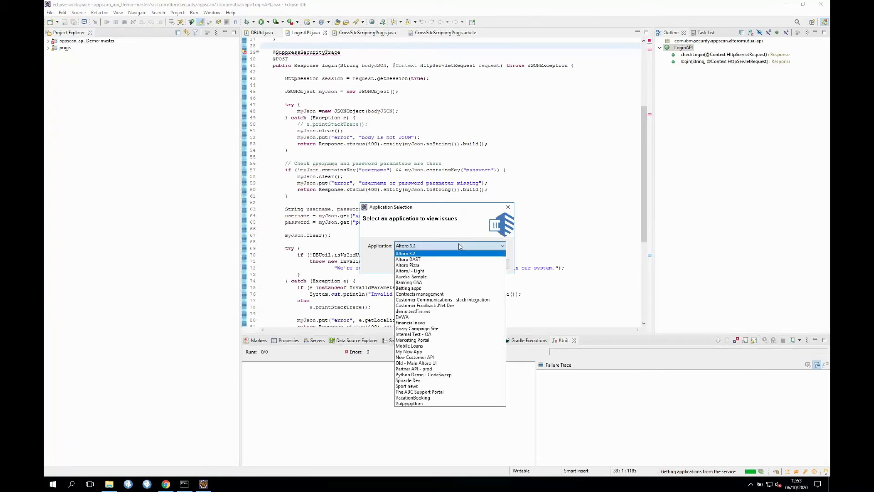
pyautogui.click(437, 357)
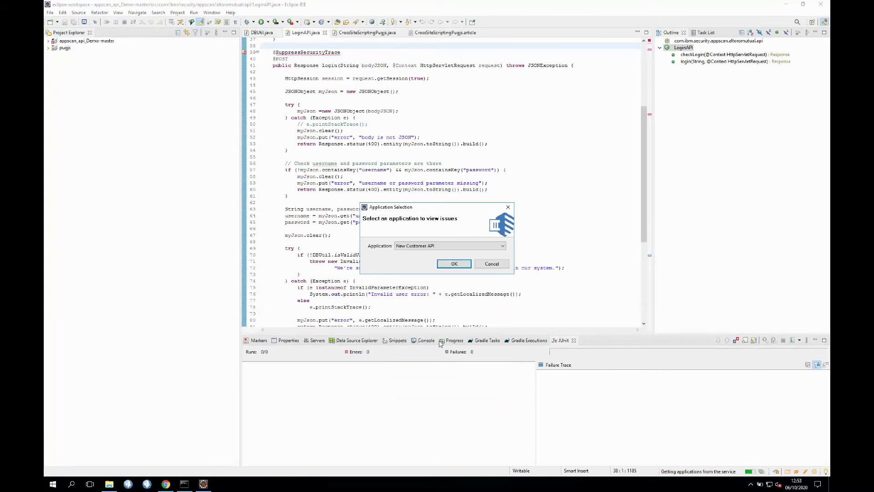
pyautogui.click(456, 265)
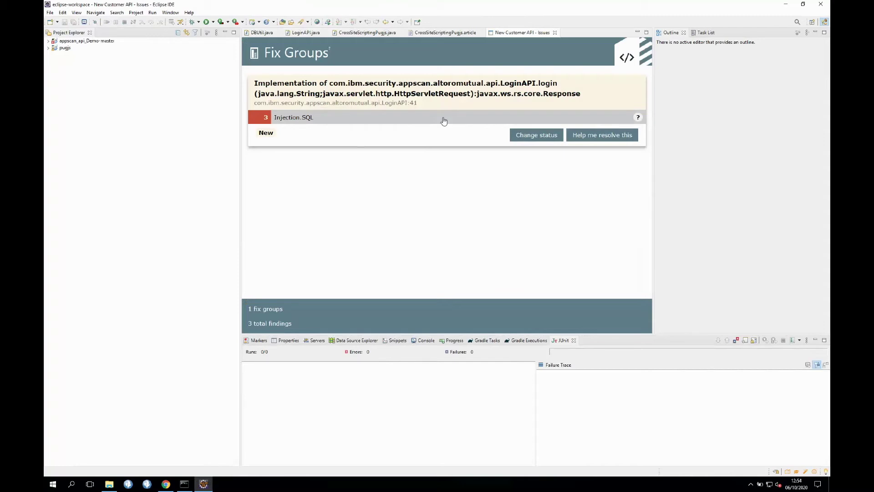
pyautogui.click(536, 134)
pyautogui.click(477, 166)
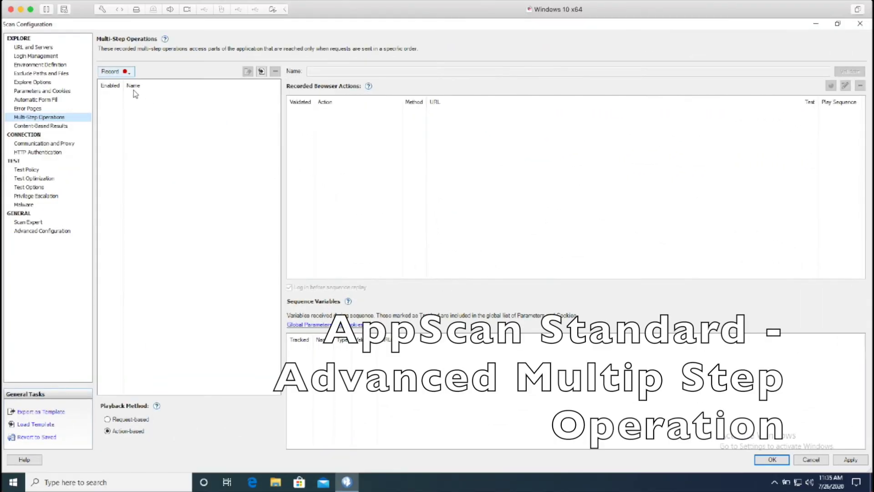
pyautogui.click(116, 71)
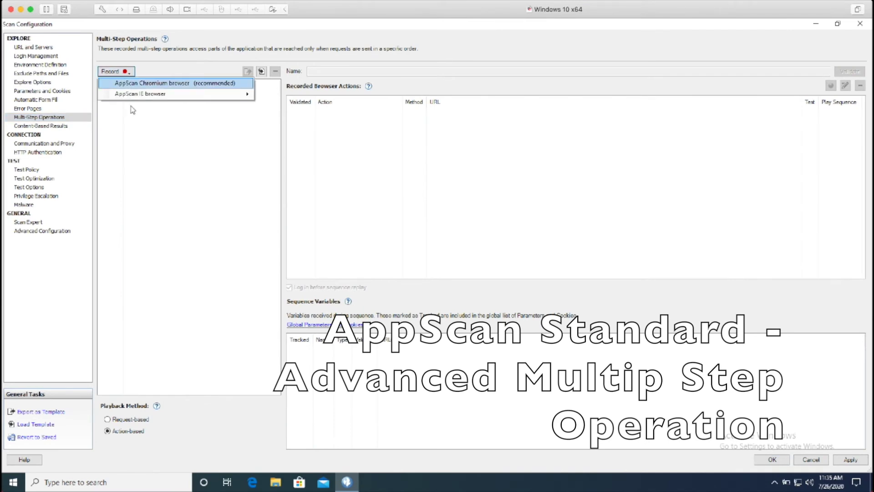
# Start an AppScan IE browser recording that logs in first and then records
pyautogui.moveTo(132, 94)
pyautogui.moveTo(202, 95)
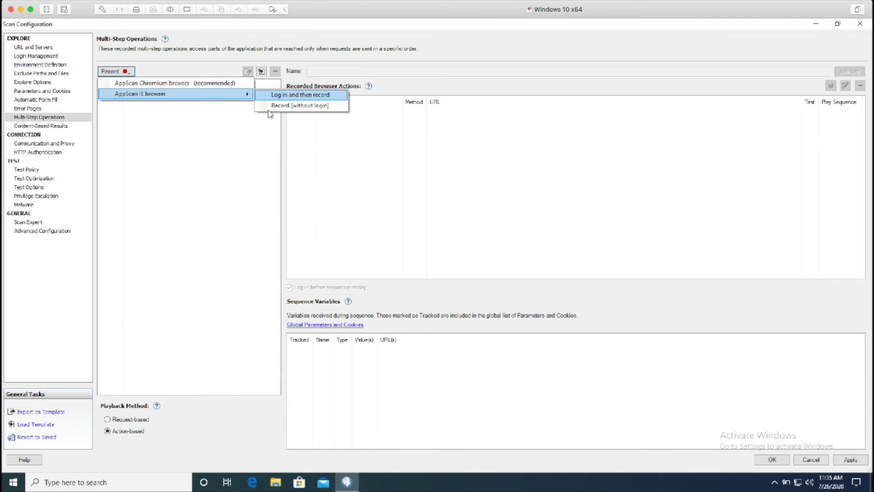
pyautogui.press('Return')
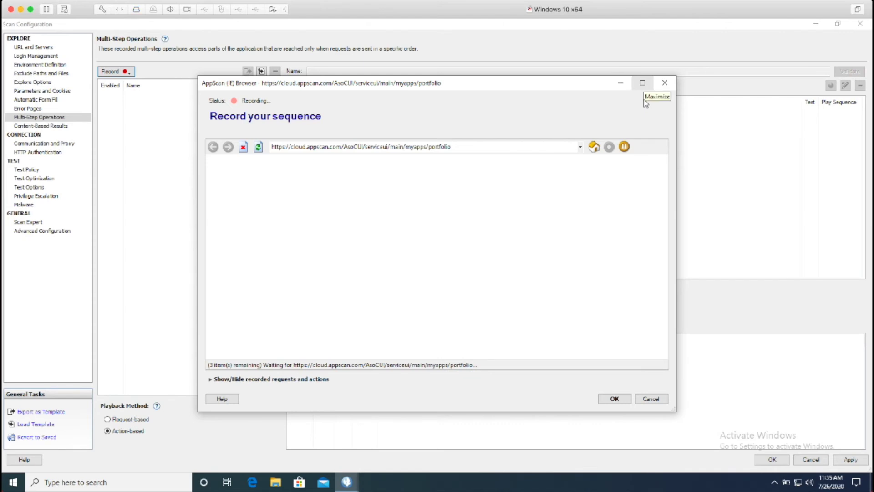
# Maximize the recording browser and save a new application 'demo YouTube' with Critical business impact
pyautogui.click(642, 82)
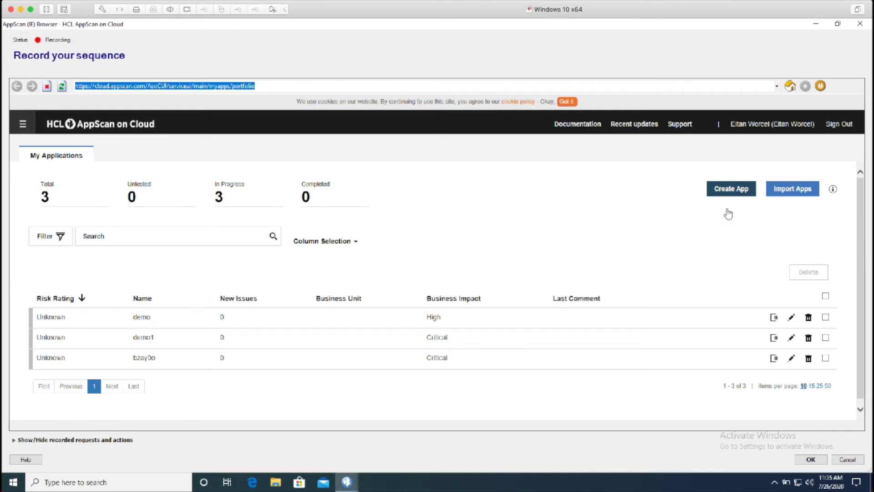
pyautogui.click(728, 191)
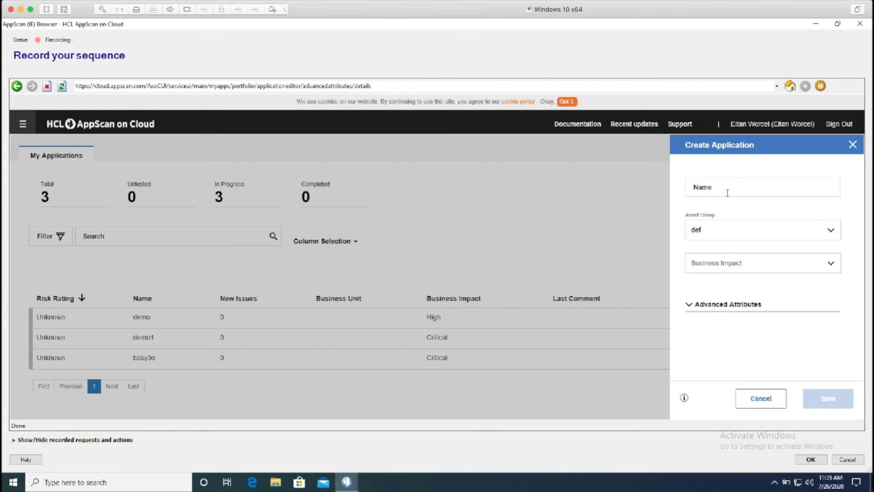
pyautogui.click(733, 182)
pyautogui.write('demo')
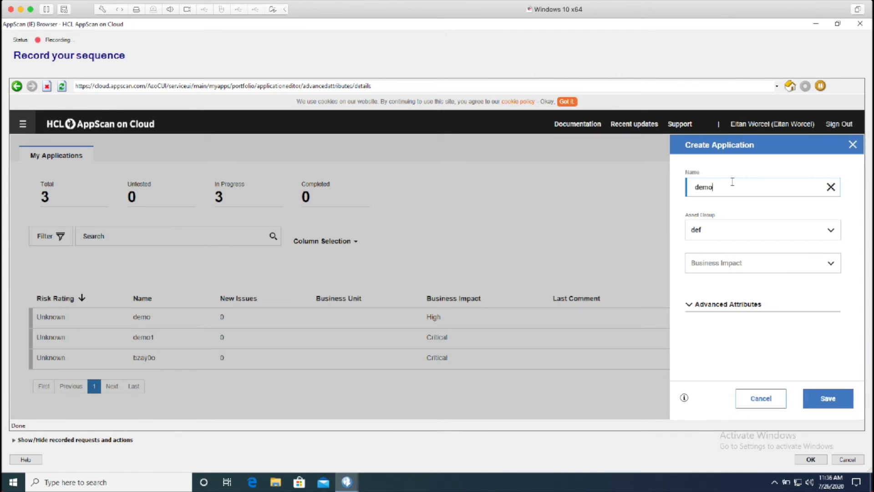
pyautogui.write(' YouTube')
pyautogui.click(743, 262)
pyautogui.press('Return')
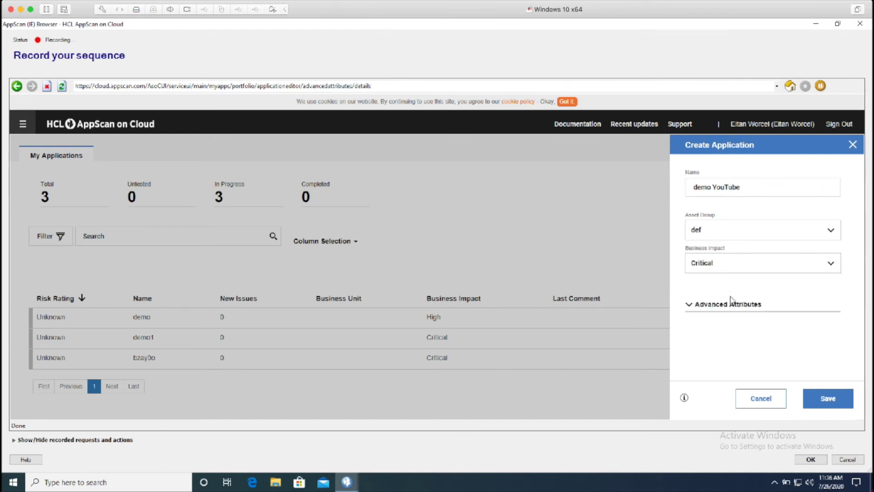
pyautogui.click(825, 405)
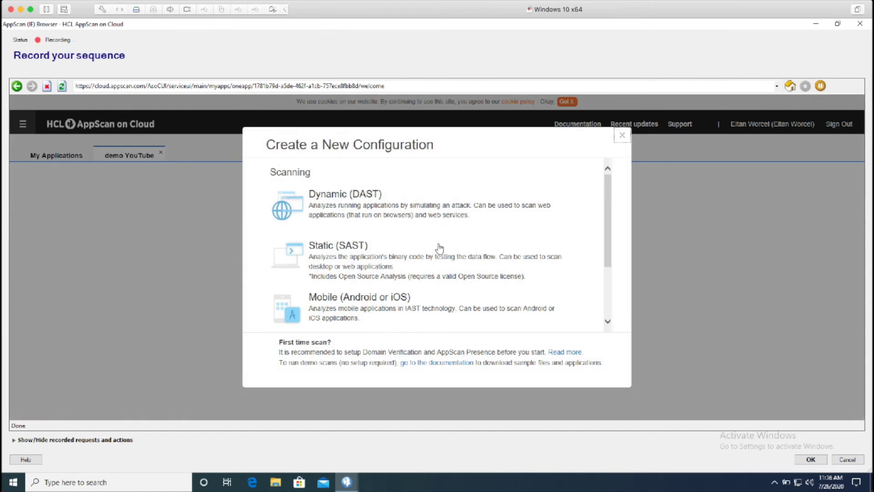
pyautogui.click(351, 215)
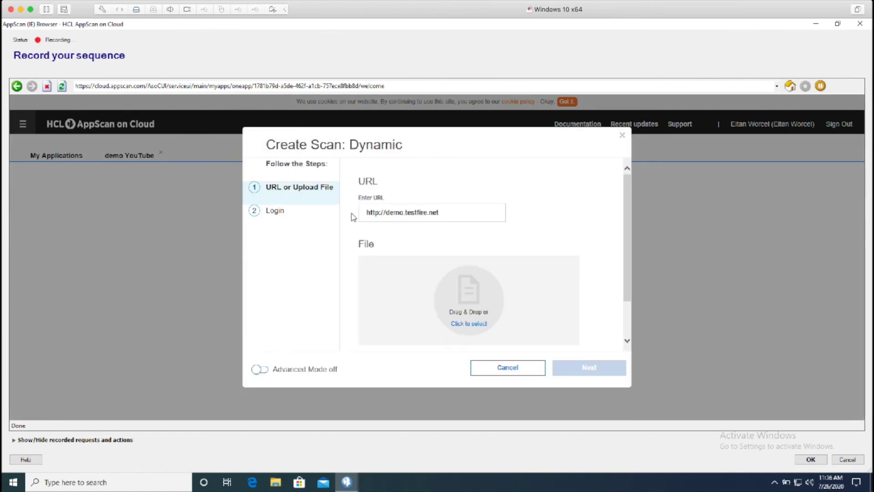
pyautogui.click(410, 214)
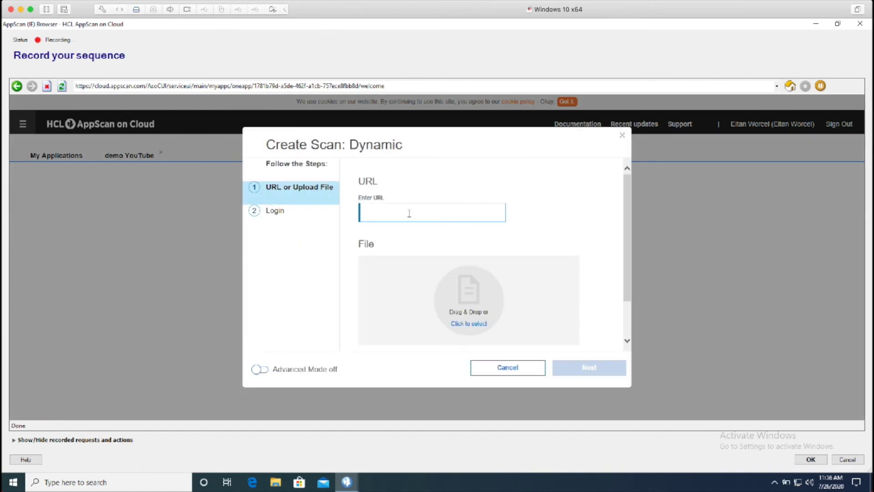
pyautogui.write('d')
pyautogui.press('Down')
pyautogui.press('Return')
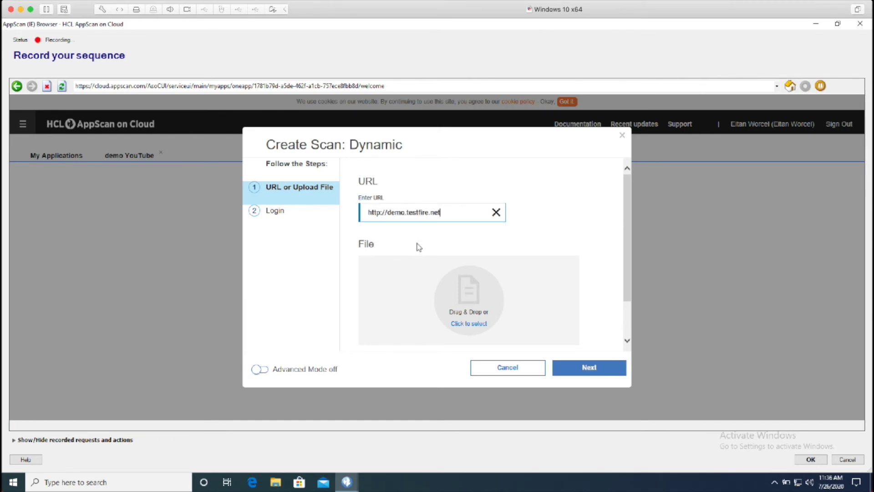
pyautogui.click(558, 364)
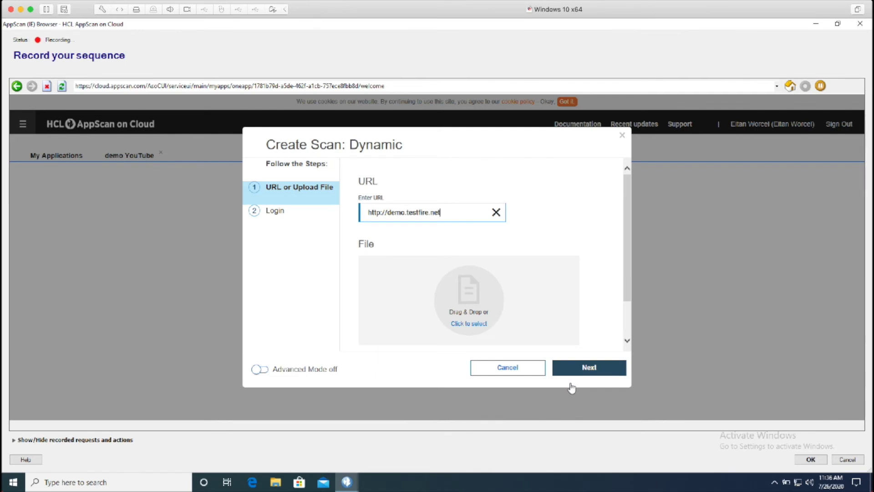
pyautogui.click(574, 388)
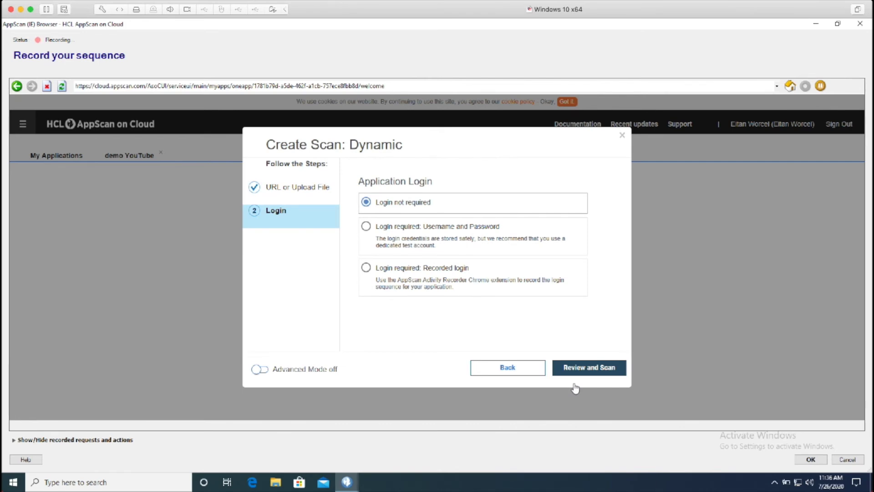
pyautogui.click(575, 388)
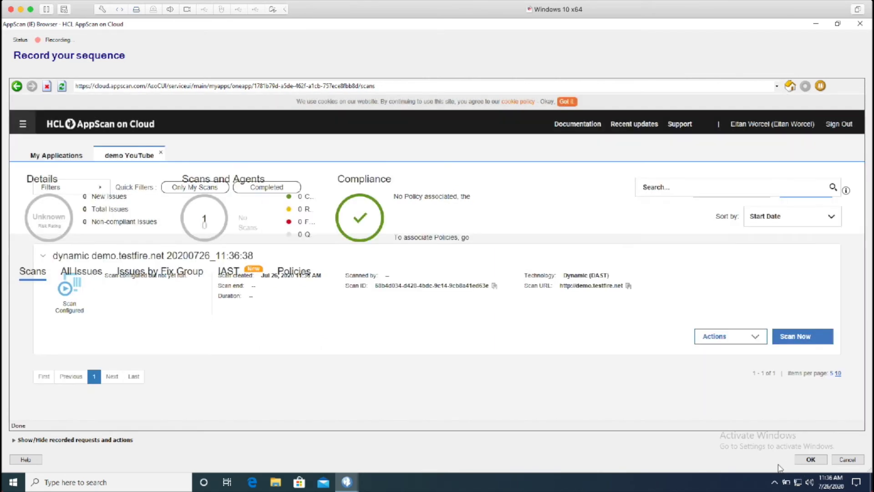
# Finish recording, toggle playback to Request-based and back to Action-based, and select the Set 'demo YouTube' row
pyautogui.click(811, 459)
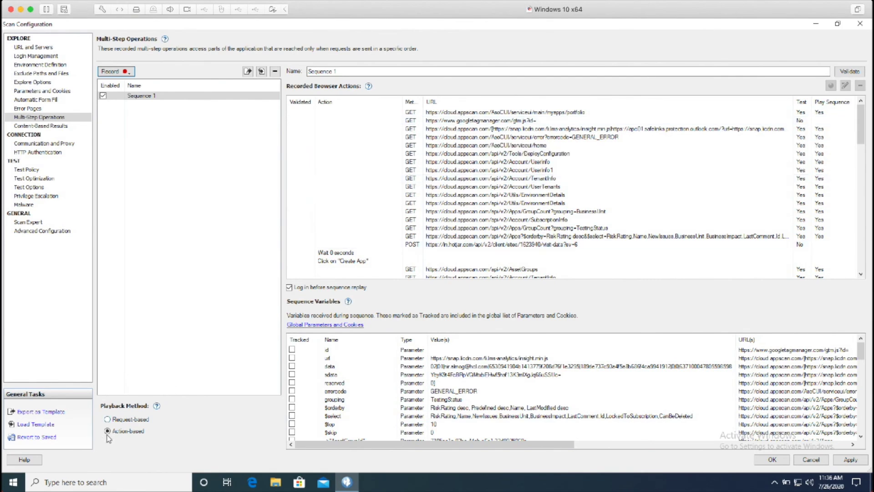
pyautogui.click(108, 418)
pyautogui.scroll(-5, 396, 186)
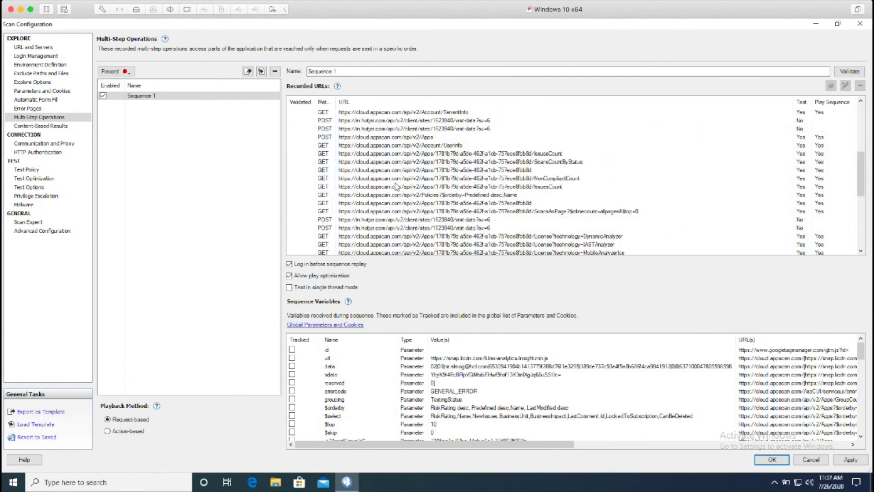
pyautogui.scroll(5, 395, 186)
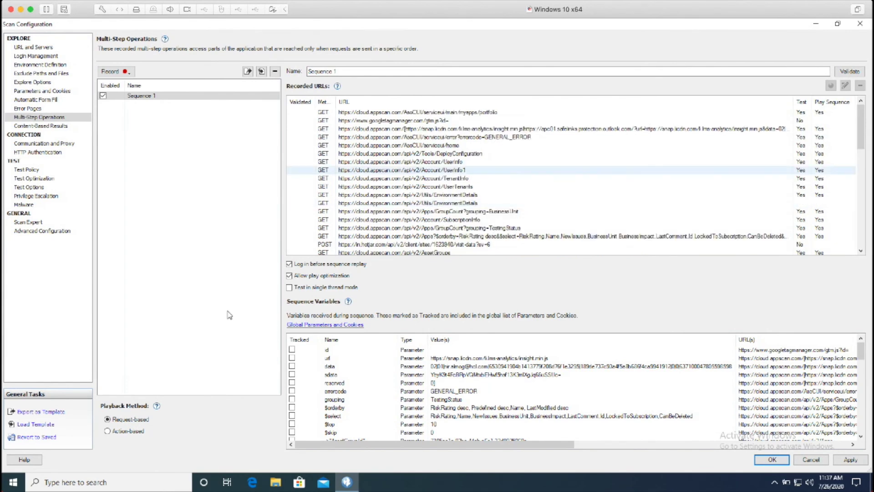
pyautogui.click(107, 431)
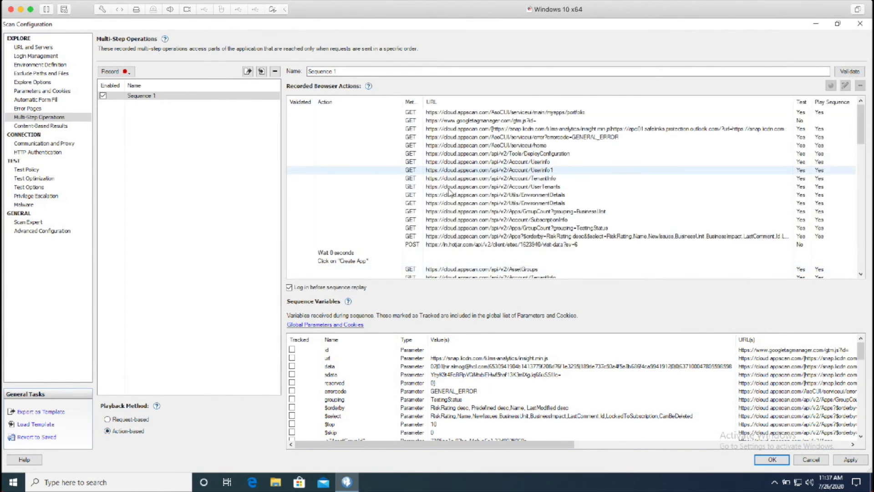
pyautogui.scroll(-5, 450, 192)
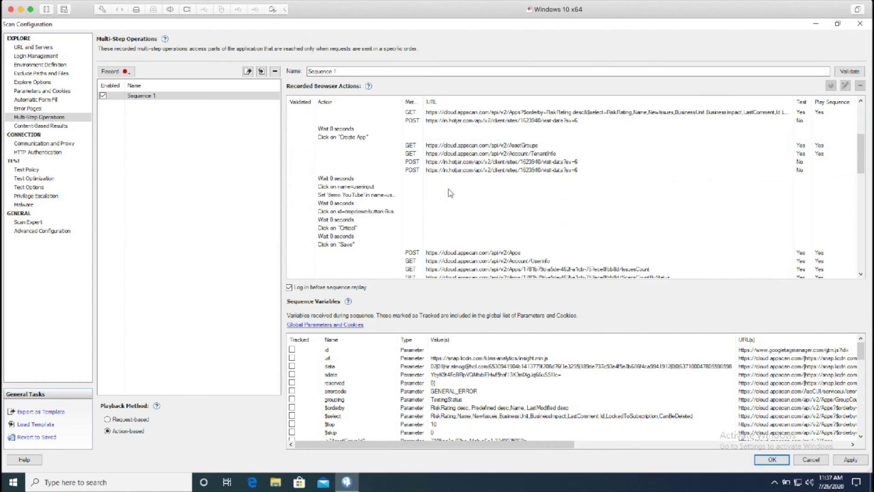
pyautogui.click(410, 194)
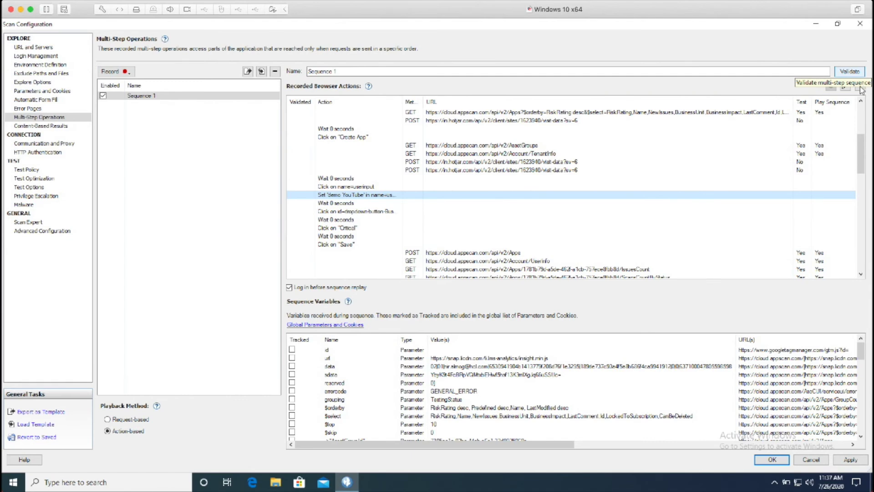
# Validate Sequence 1, entering the account e-mail during the replayed sign-in, then close the replay browser
pyautogui.click(852, 73)
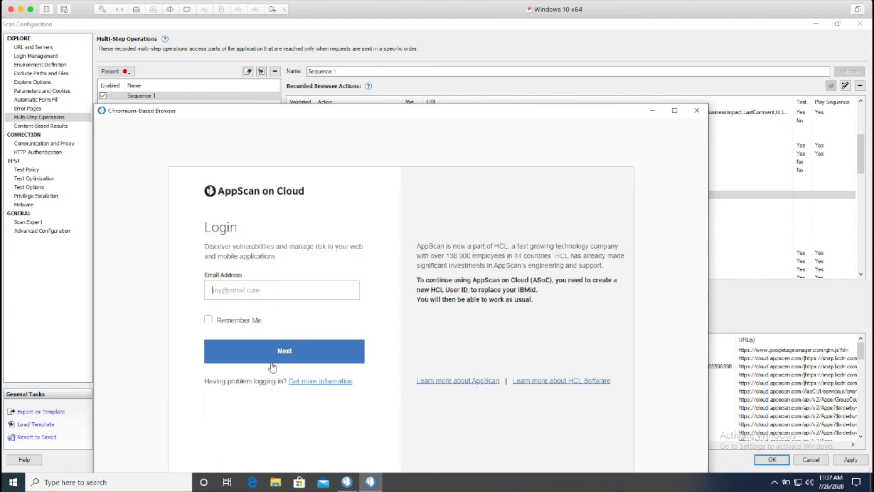
pyautogui.click(271, 364)
pyautogui.click(271, 363)
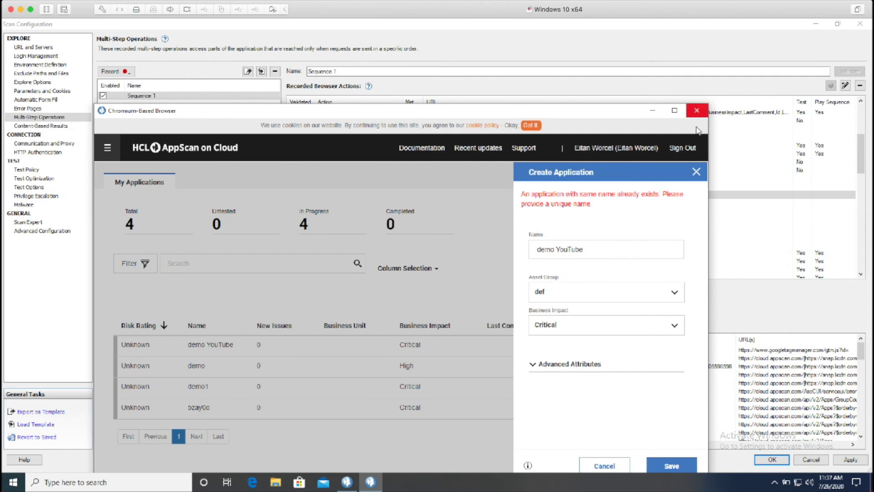
pyautogui.click(697, 110)
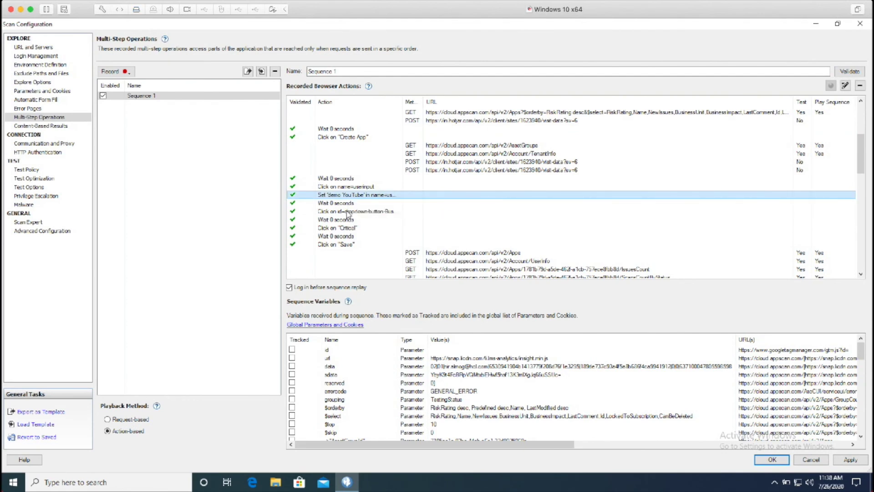
pyautogui.doubleClick(351, 195)
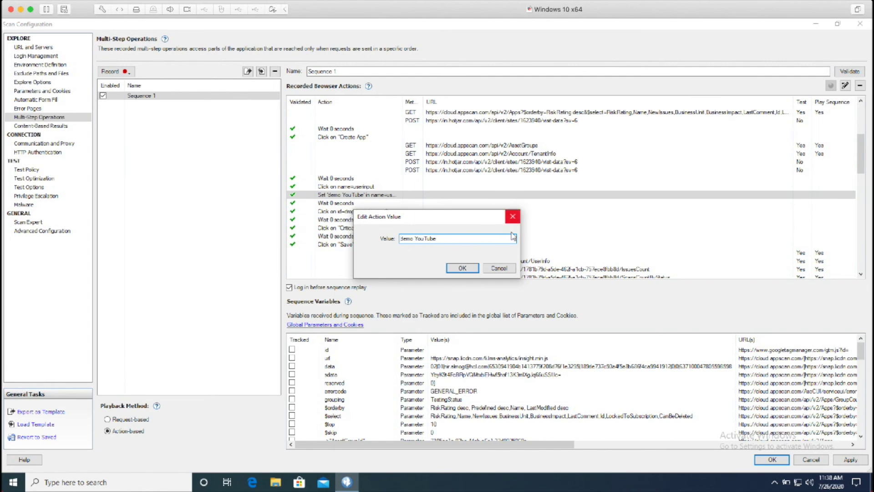
# Change the Set 'demo YouTube' action's dynamic value to Random string
pyautogui.click(513, 216)
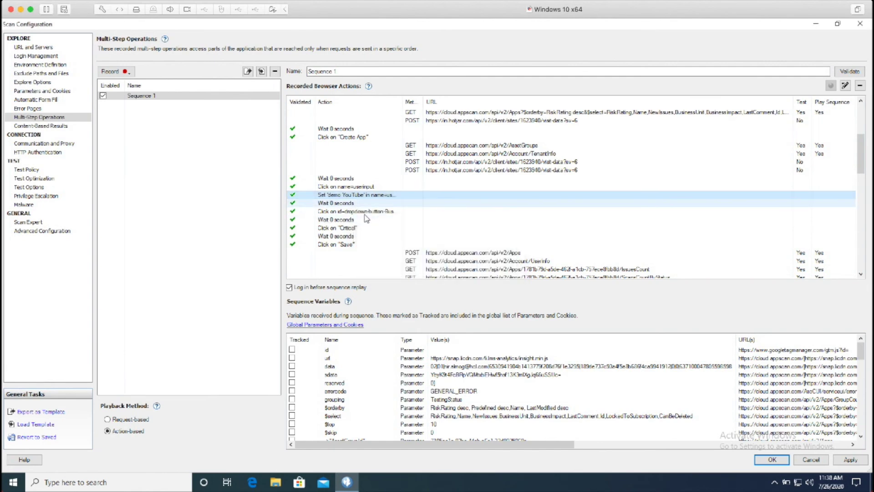
pyautogui.rightClick(365, 196)
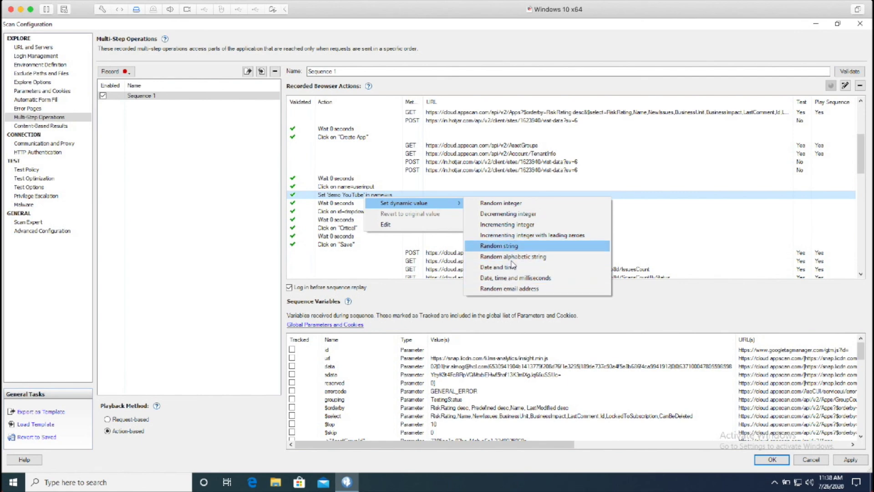
pyautogui.click(510, 246)
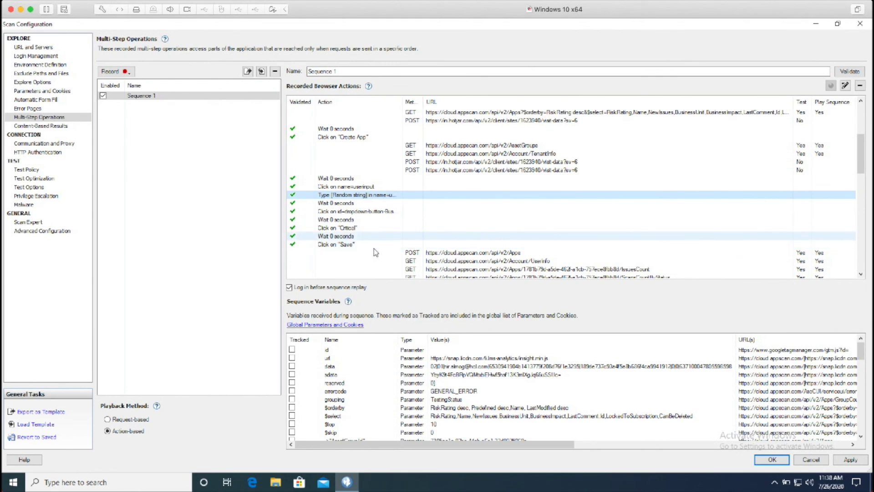
pyautogui.scroll(-5, 374, 252)
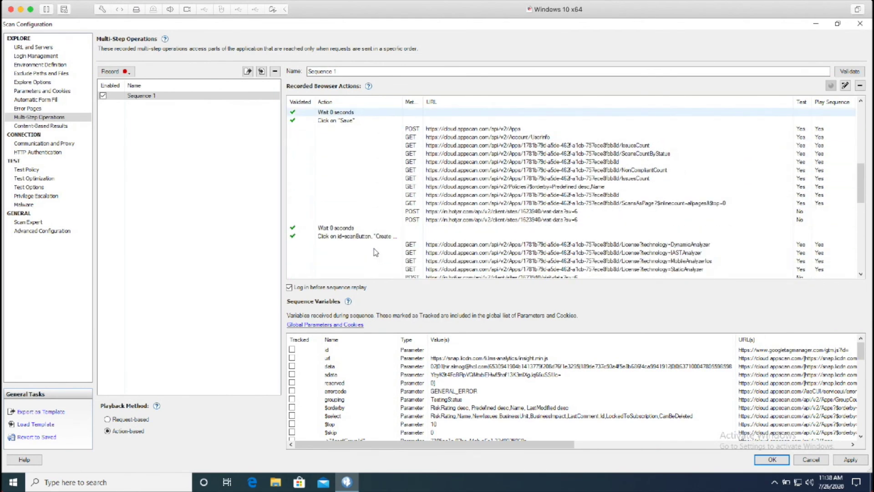
pyautogui.scroll(3, 340, 228)
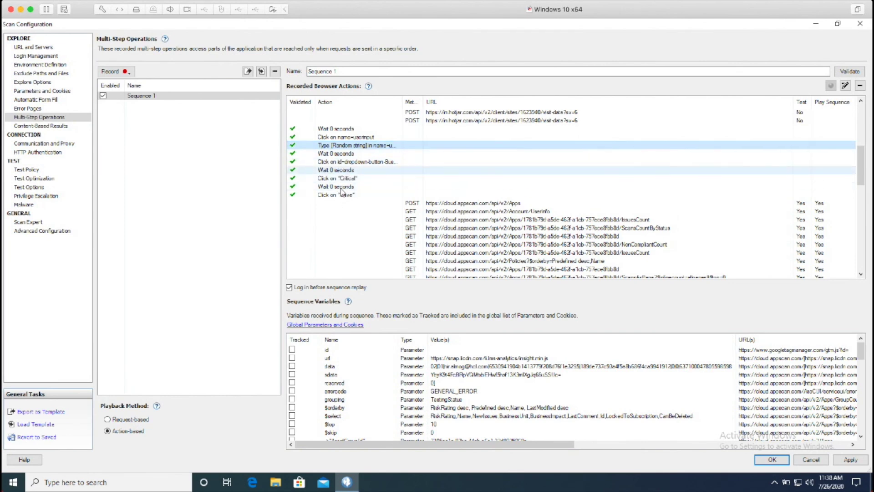
pyautogui.scroll(-2, 341, 200)
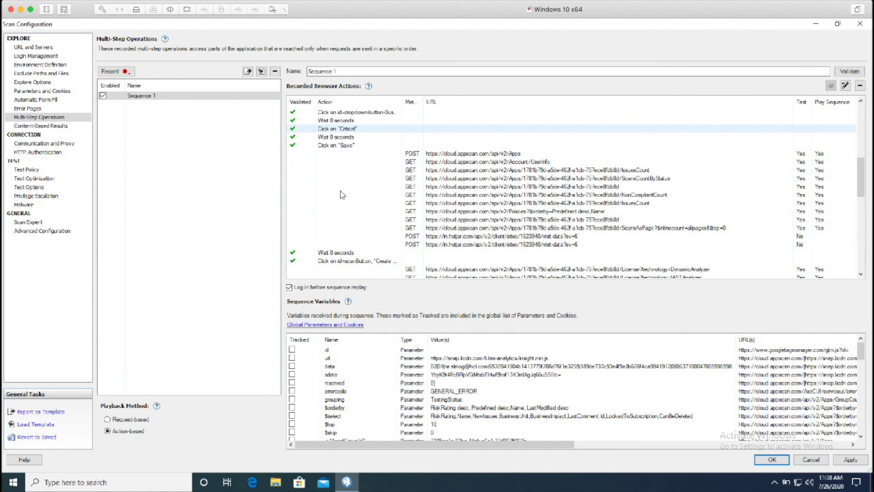
pyautogui.doubleClick(344, 270)
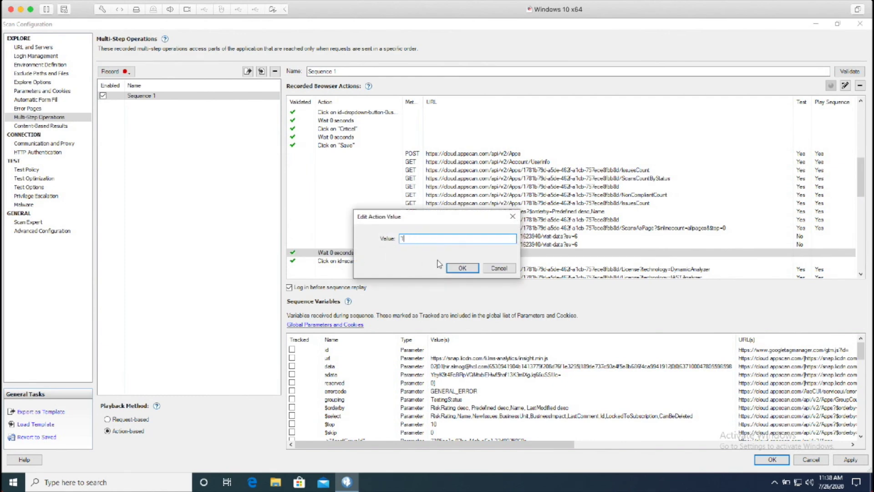
# Set the wait before the scan-creation click to 1 second and revalidate Sequence 1
pyautogui.click(458, 270)
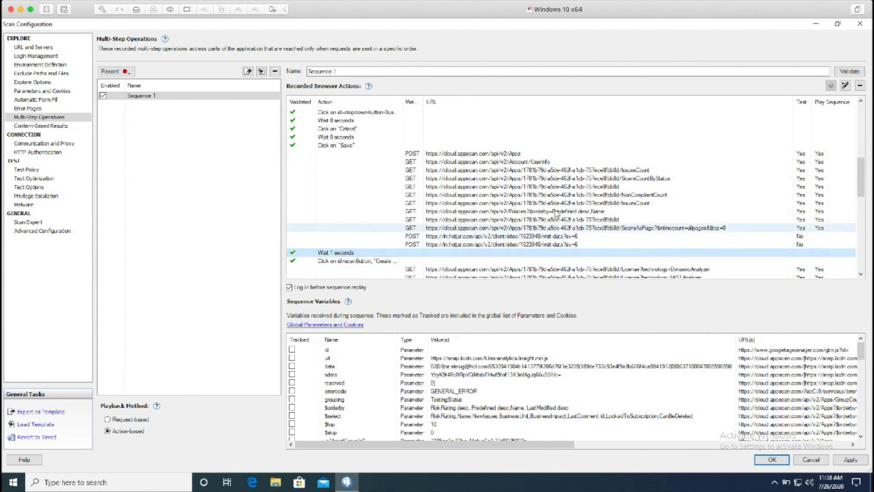
pyautogui.click(850, 71)
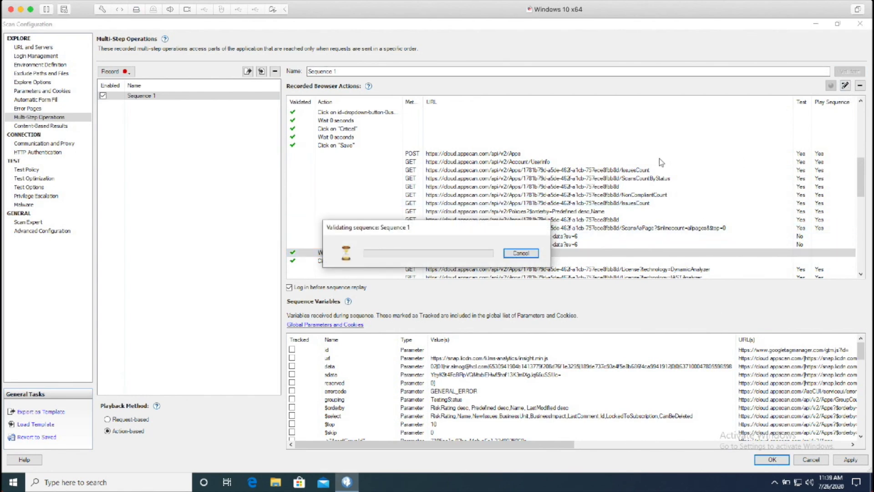